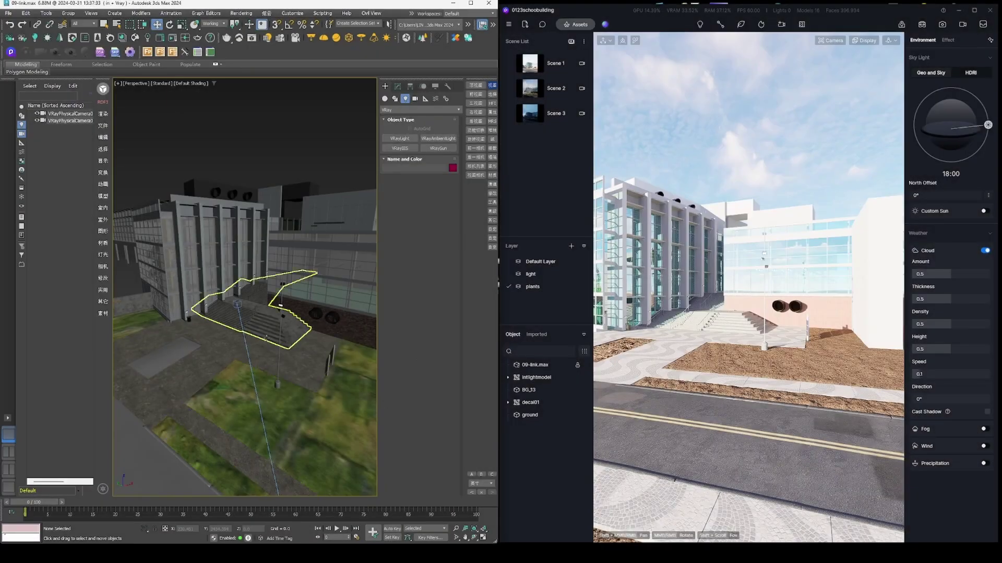
# Orbit the live-synced view to an aerial campus view, then create and undo a test box.
pyautogui.moveTo(313, 350)
pyautogui.keyDown('alt'); pyautogui.mouseDown(button='middle')
pyautogui.moveTo(241, 349)
pyautogui.moveTo(228, 319)
pyautogui.moveTo(174, 293)
pyautogui.mouseUp(button='middle'); pyautogui.keyUp('alt')
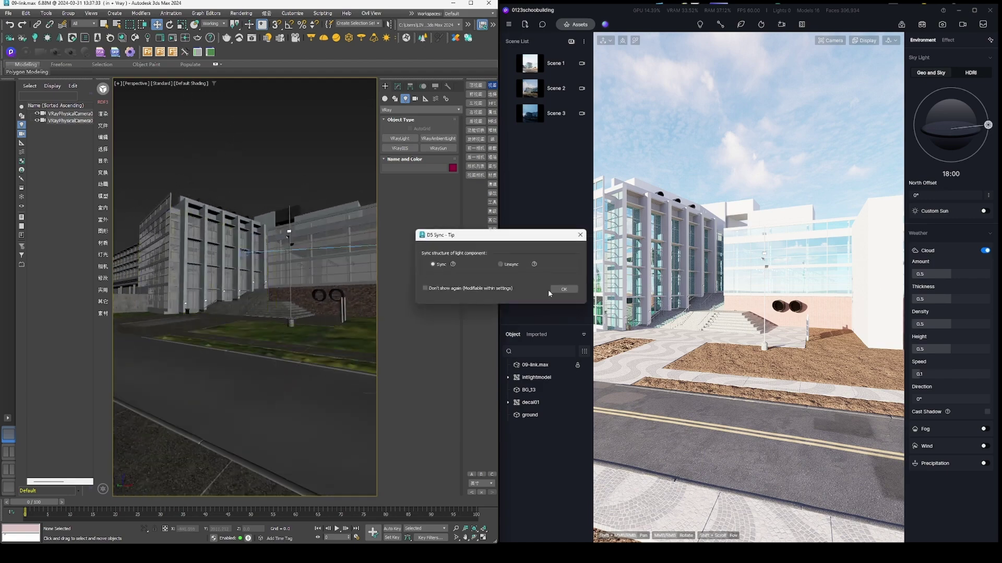
pyautogui.click(564, 291)
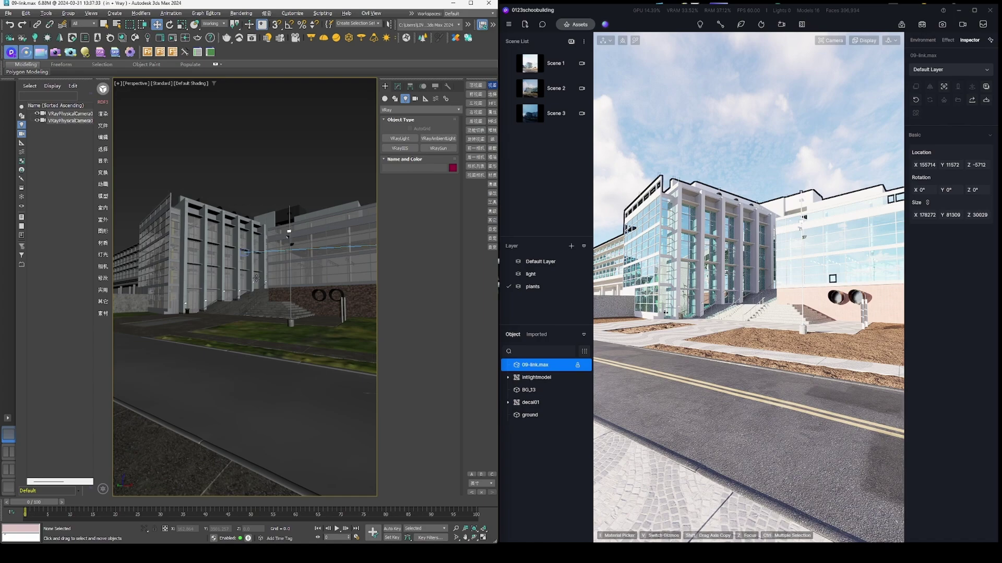
pyautogui.keyDown('alt'); pyautogui.moveTo(256, 278); pyautogui.dragTo(398, 111, button='middle'); pyautogui.keyUp('alt')
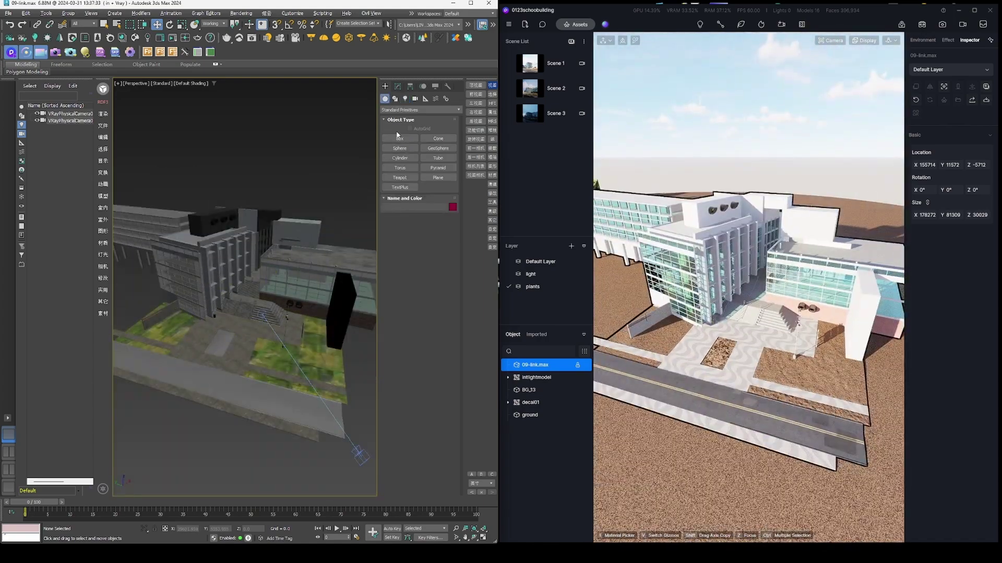
pyautogui.scroll(5, 248, 349)
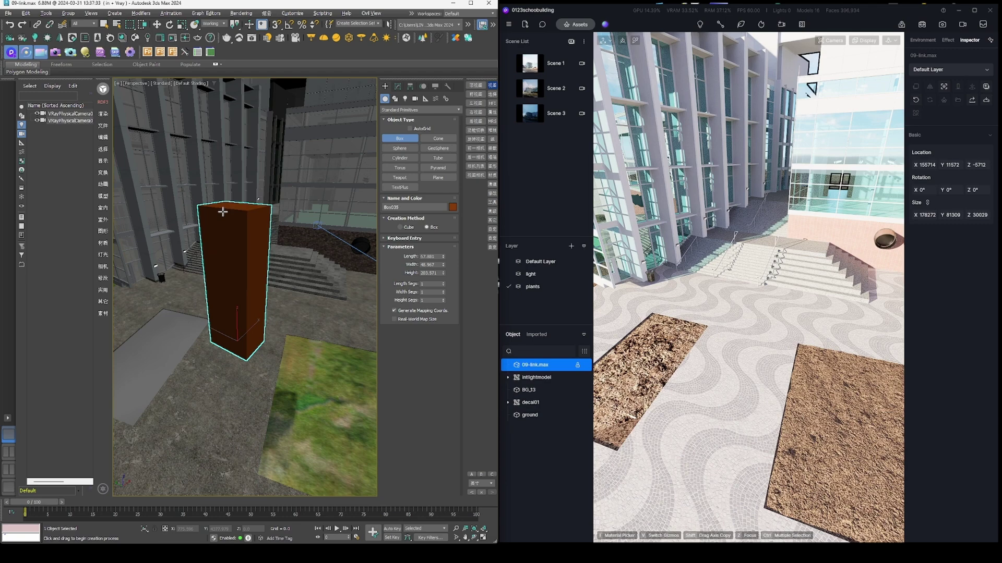
pyautogui.click(222, 207)
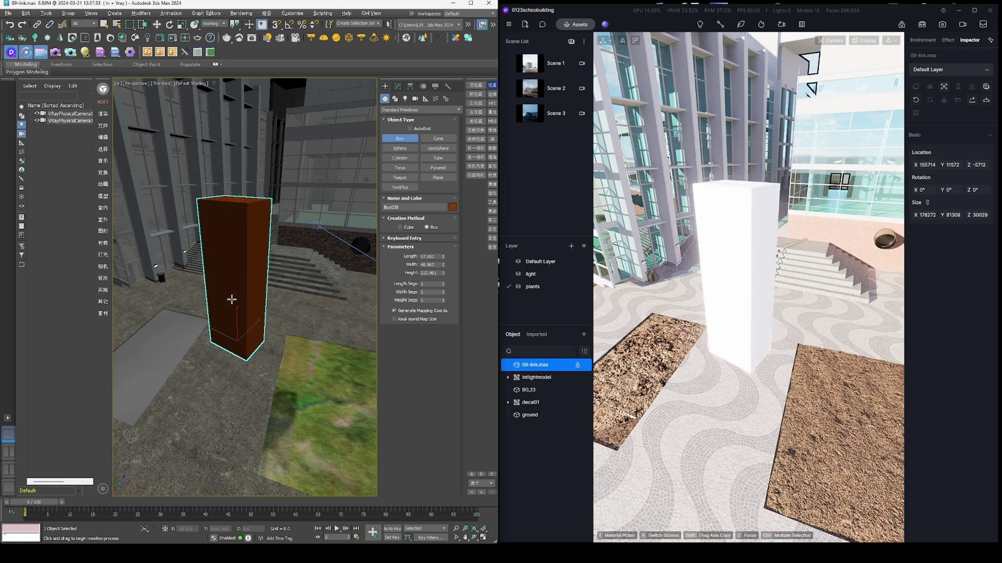
pyautogui.hotkey('ctrl', 'z')
pyautogui.scroll(-3, 236, 314)
pyautogui.scroll(-3, 256, 319)
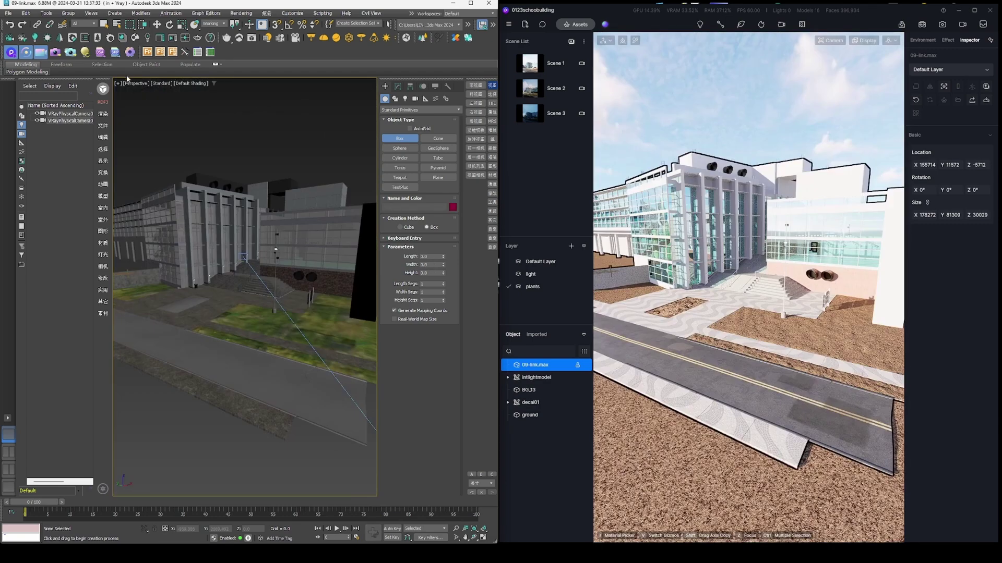
# View through VRayPhysicalCamera01, give its D5 scene two-point perspective, then return to a perspective overview.
pyautogui.click(135, 83)
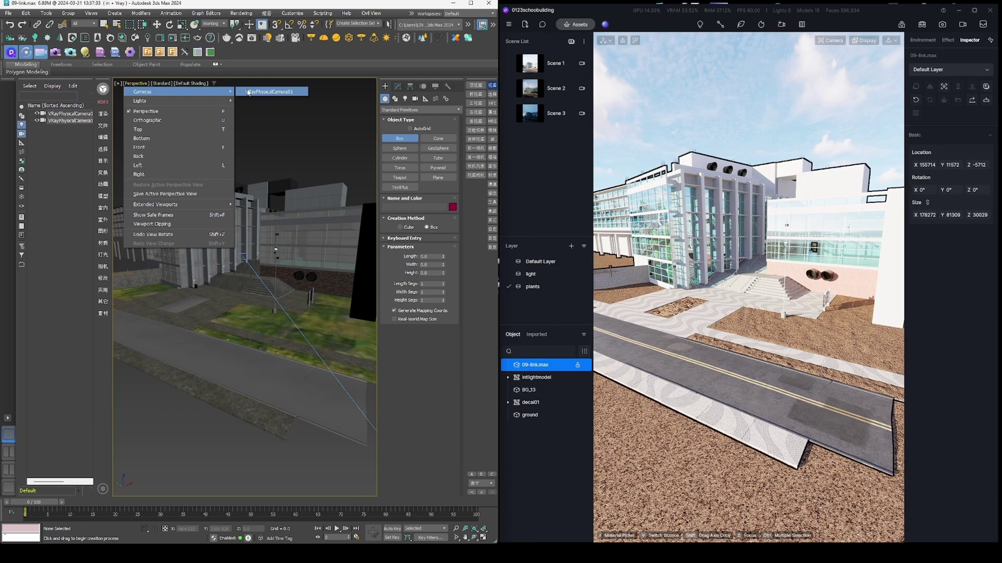
pyautogui.click(266, 92)
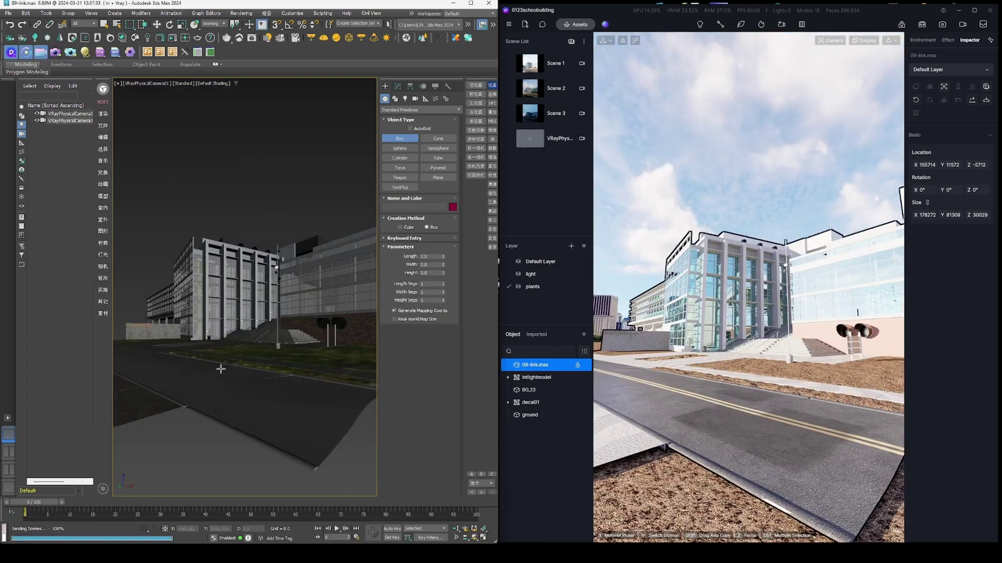
pyautogui.click(545, 144)
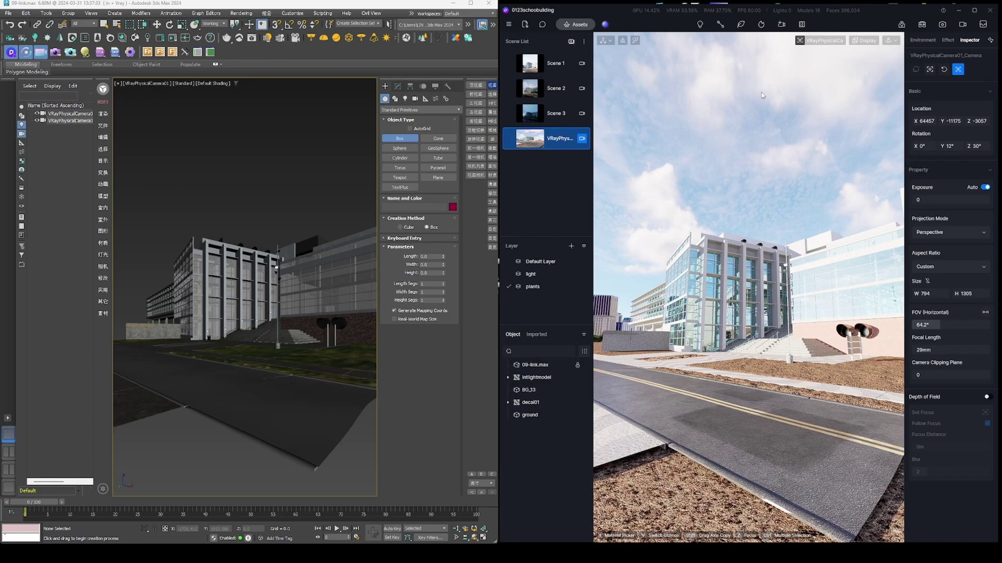
pyautogui.click(819, 40)
pyautogui.click(805, 212)
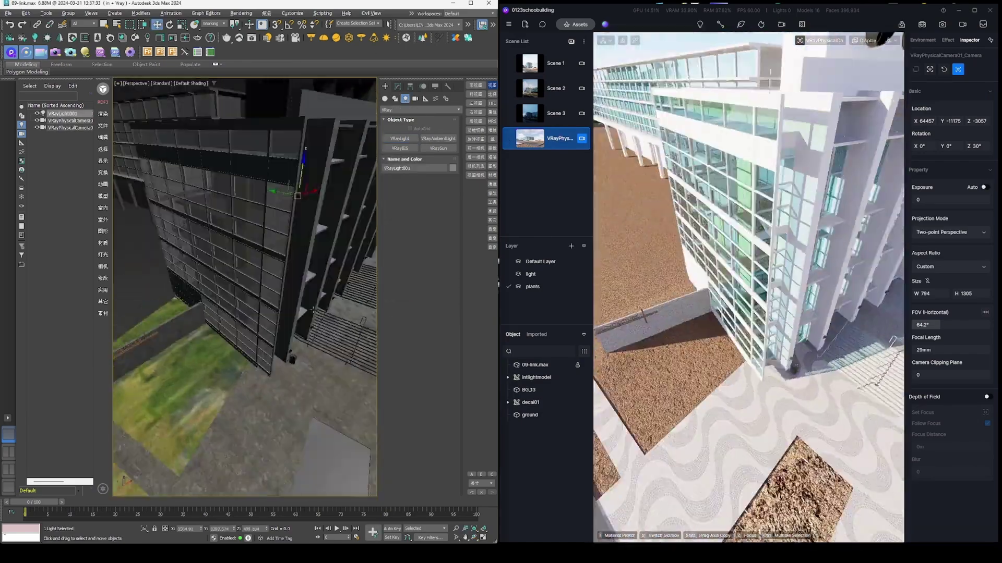
# Clone VRayLight001 as instances across the facade bays and floors.
pyautogui.keyDown('shift'); pyautogui.moveTo(145, 280); pyautogui.dragTo(189, 279); pyautogui.keyUp('shift')
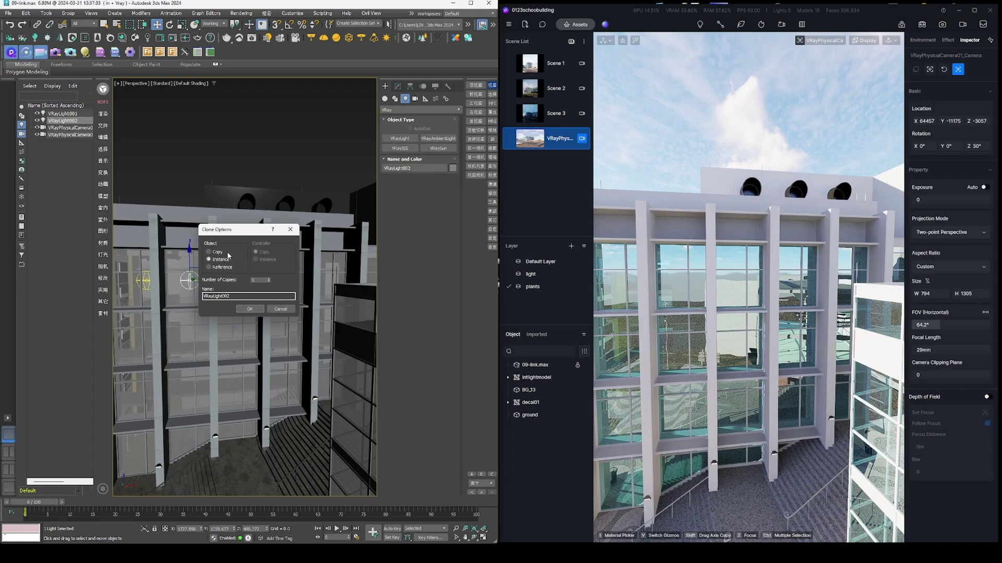
pyautogui.click(250, 309)
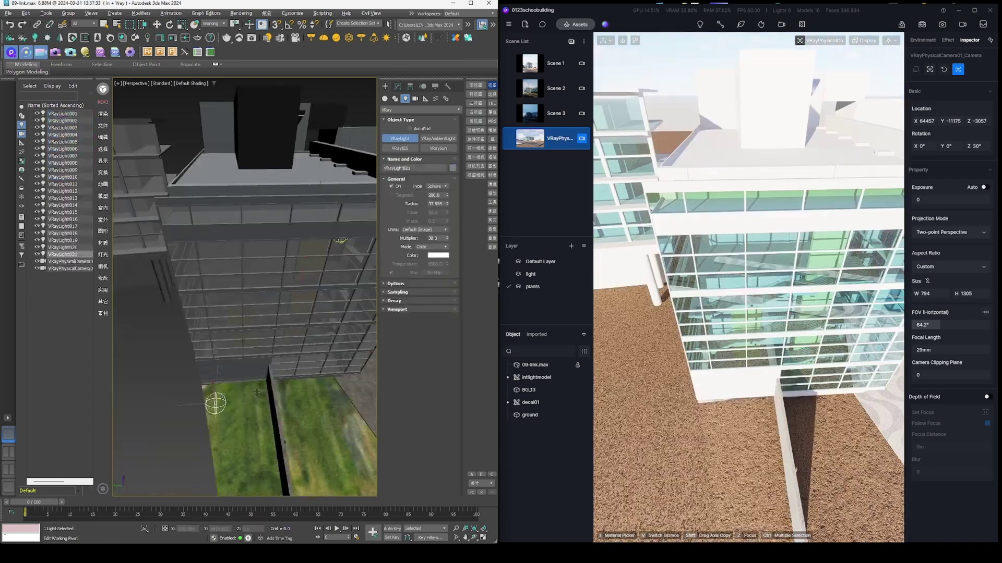
pyautogui.keyDown('shift'); pyautogui.moveTo(205, 259); pyautogui.dragTo(170, 260); pyautogui.keyUp('shift')
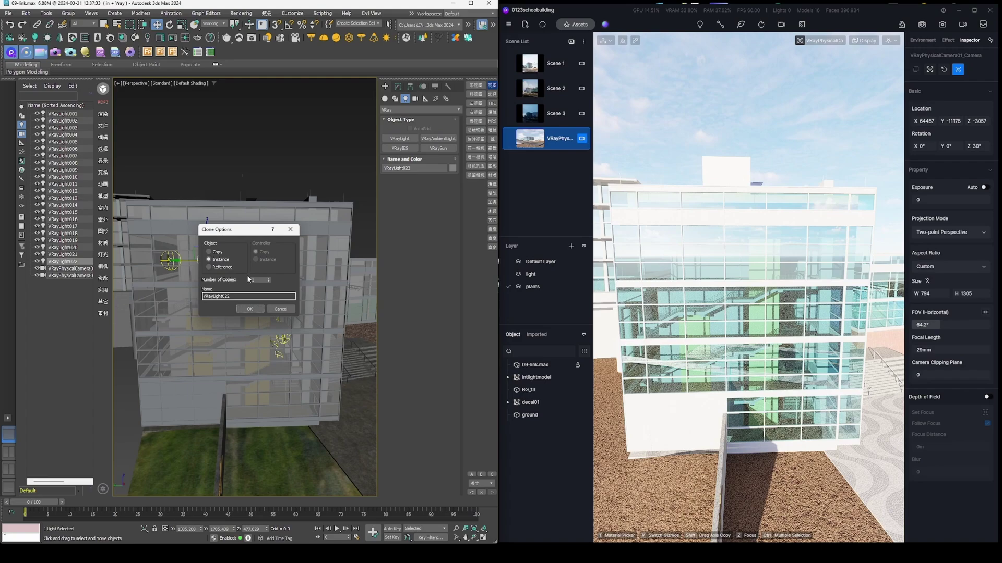
pyautogui.click(250, 308)
pyautogui.keyDown('alt'); pyautogui.moveTo(251, 313); pyautogui.dragTo(196, 313, button='middle'); pyautogui.keyUp('alt')
pyautogui.keyDown('shift'); pyautogui.moveTo(192, 263); pyautogui.dragTo(154, 275); pyautogui.keyUp('shift')
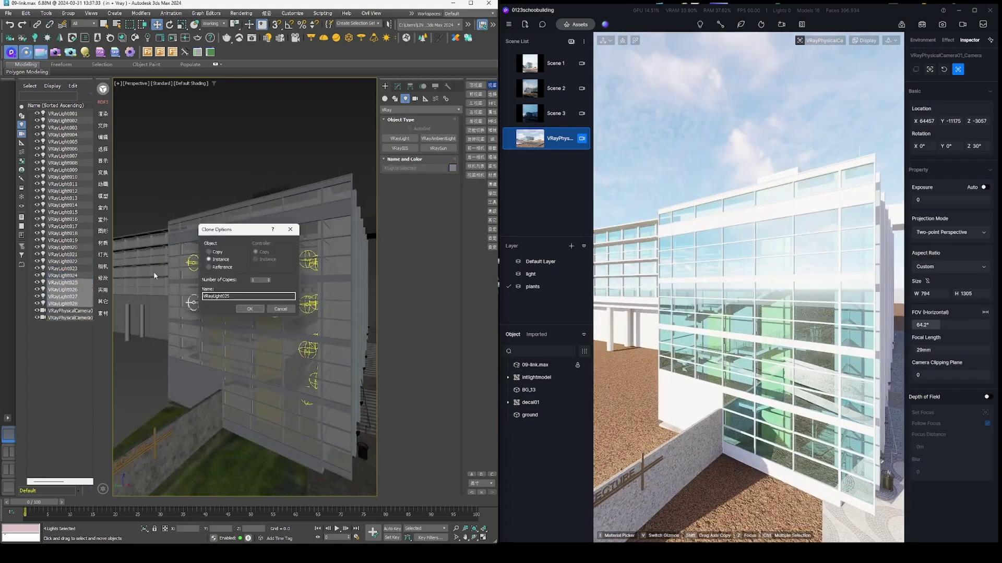
pyautogui.click(250, 308)
pyautogui.keyDown('alt'); pyautogui.moveTo(250, 309); pyautogui.dragTo(234, 196, button='middle'); pyautogui.keyUp('alt')
pyautogui.scroll(-5, 249, 117)
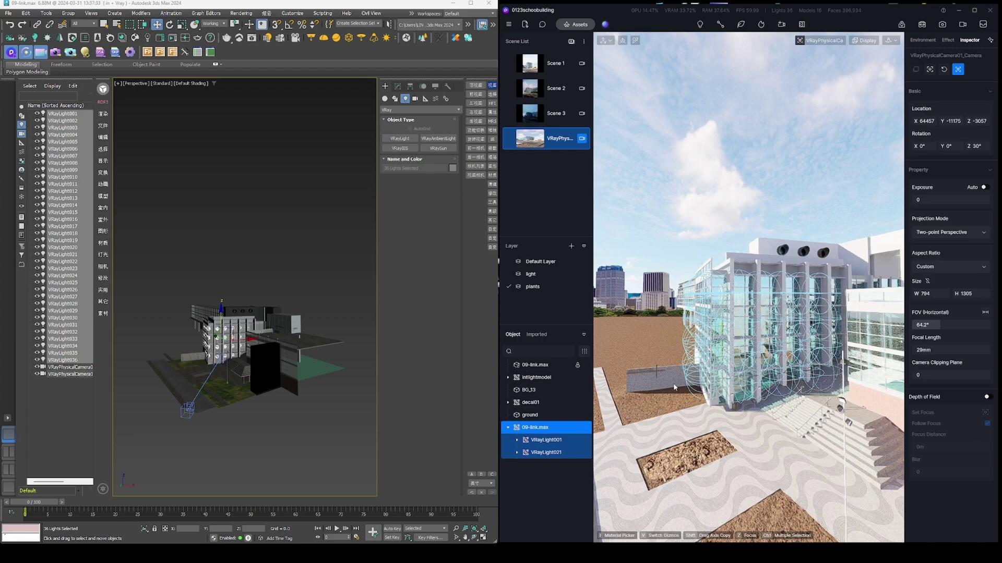
pyautogui.scroll(5, 654, 363)
# Inspect the synced light groups in D5 by framing VRayLight001 and the building.
pyautogui.doubleClick(545, 441)
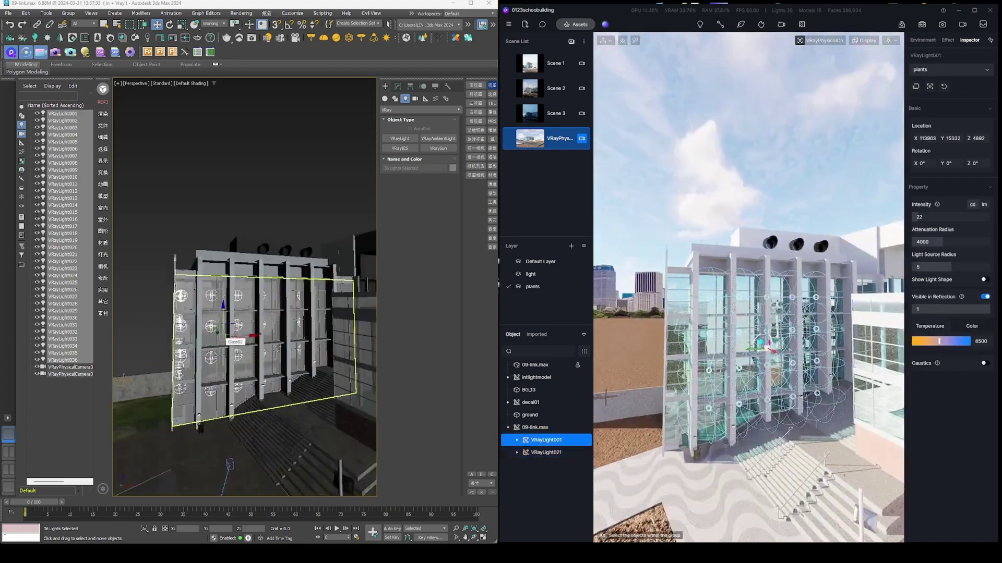
pyautogui.doubleClick(535, 427)
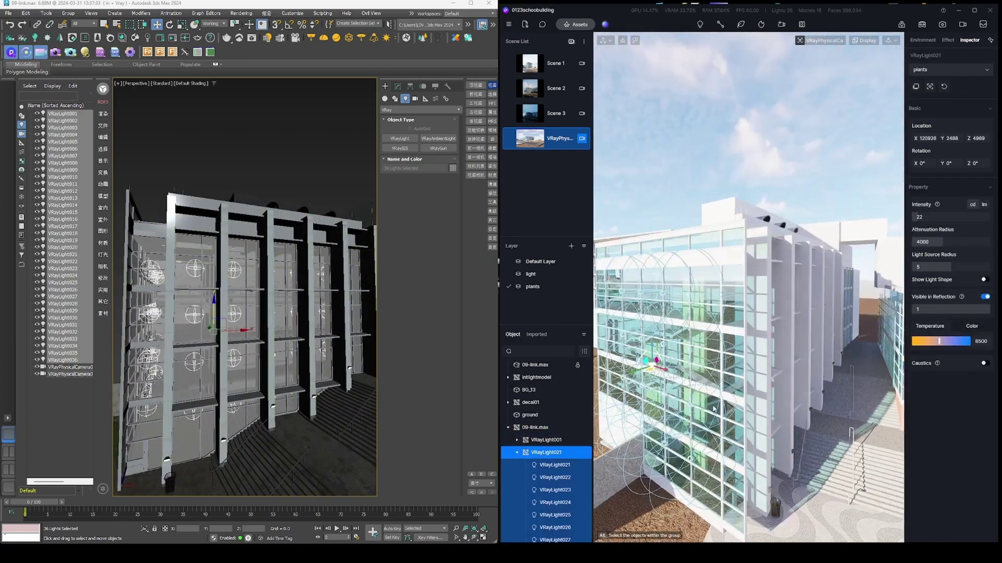
pyautogui.hotkey('ctrl', 'd')
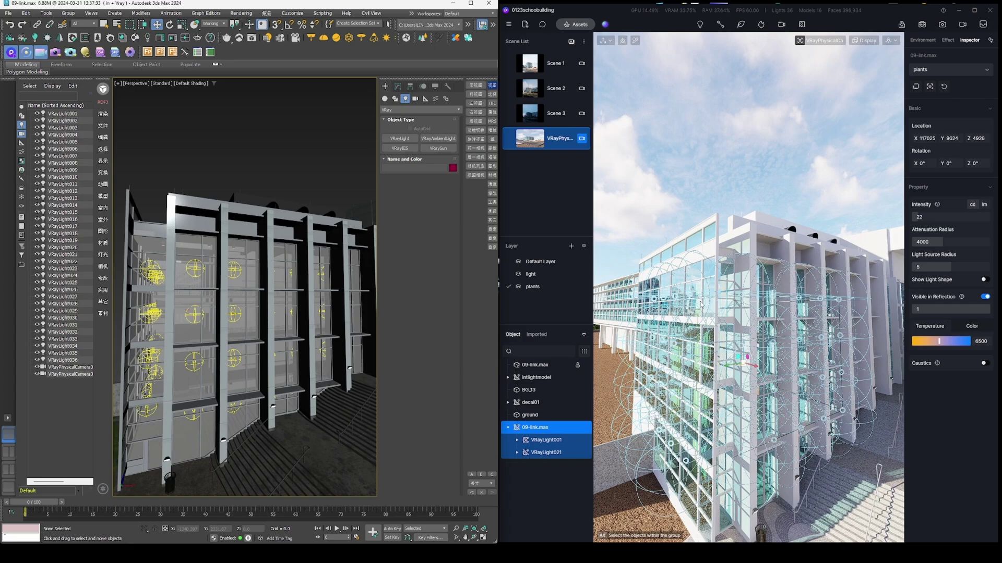
# Set the D5 camera focal length to 24mm.
pyautogui.click(974, 11)
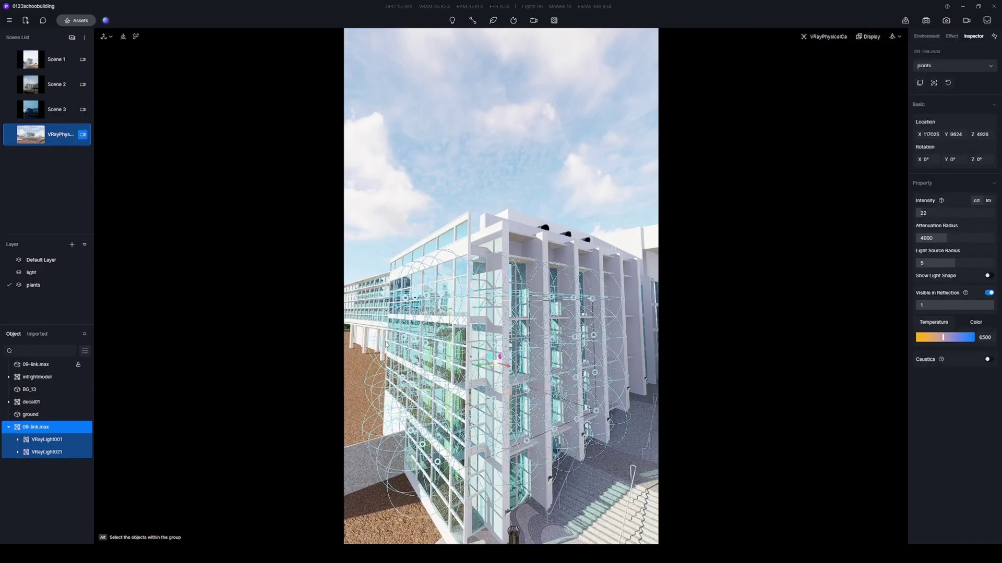
pyautogui.click(831, 39)
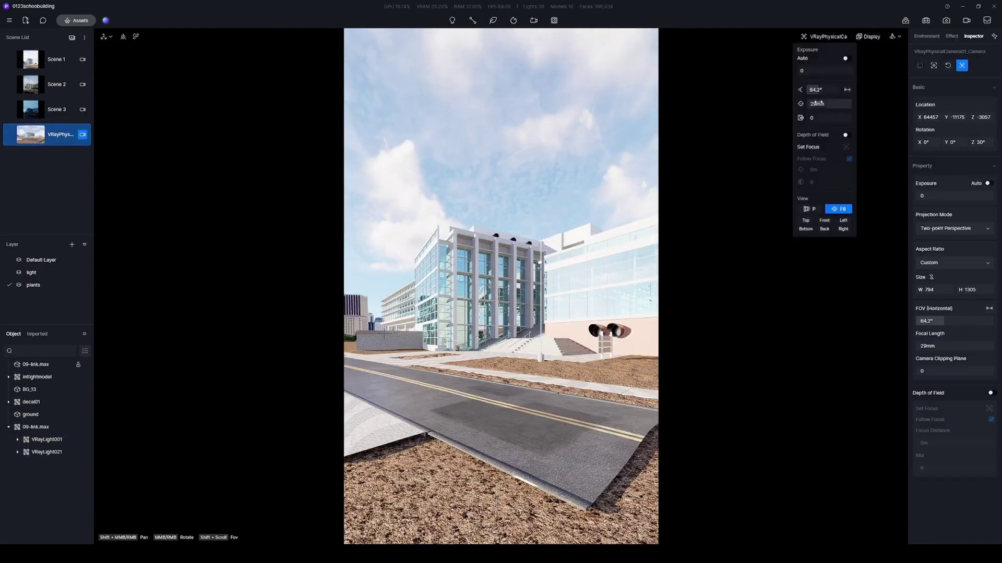
pyautogui.doubleClick(817, 103)
pyautogui.write('24')
pyautogui.press('Return')
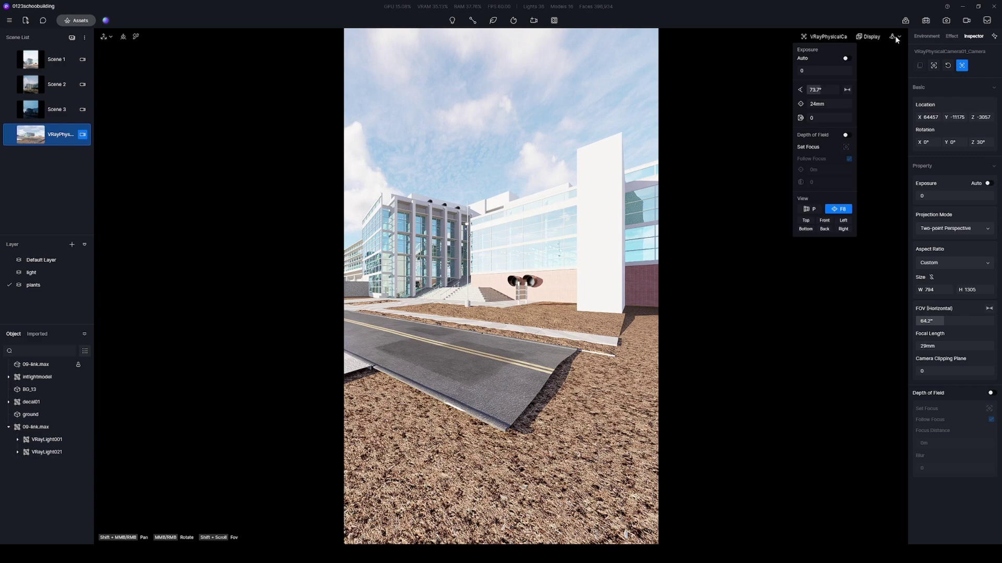
pyautogui.click(896, 39)
# Walk the camera forward along the road and turn it slightly left.
pyautogui.click(889, 64)
pyautogui.press('w')
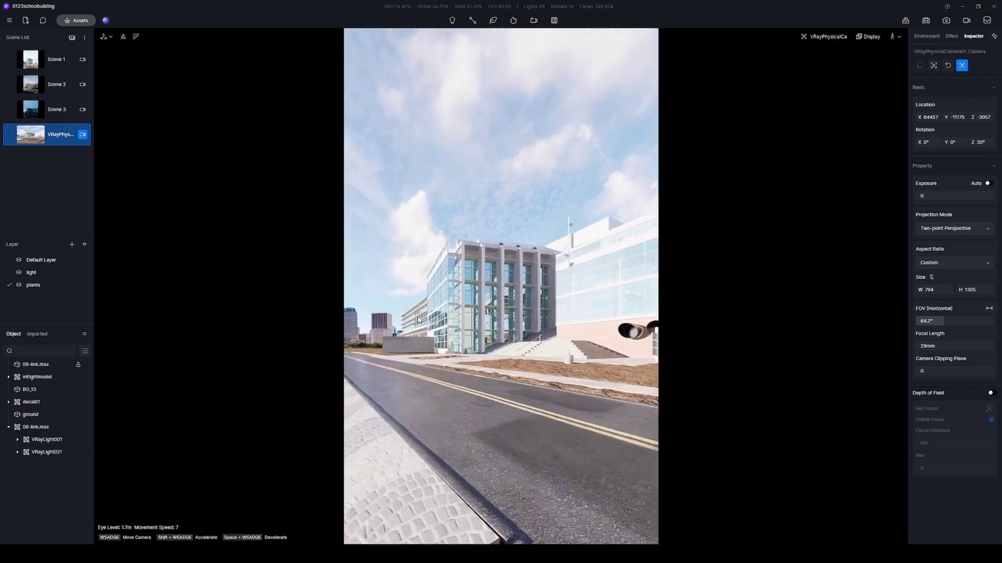
pyautogui.scroll(-2, 417, 319)
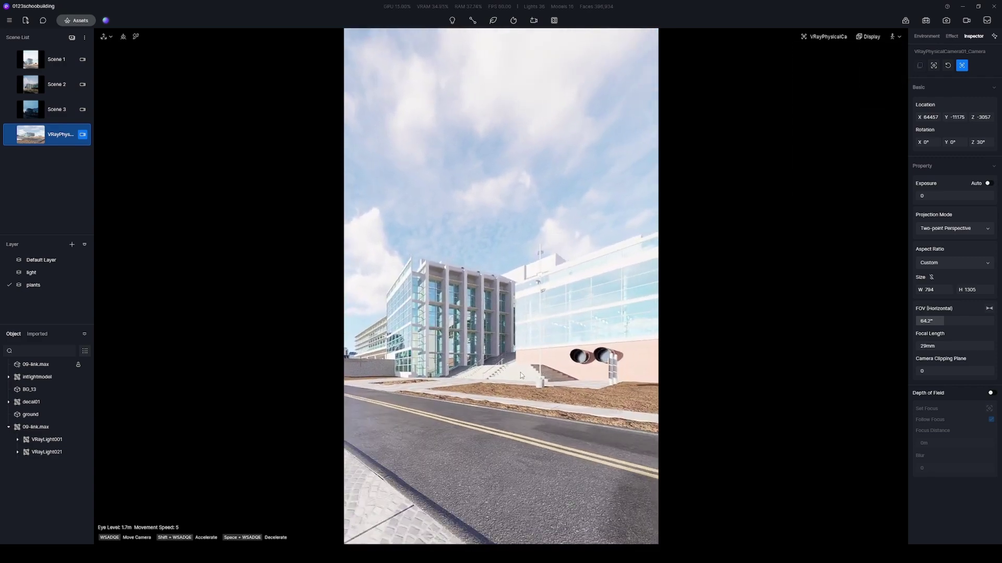
pyautogui.press('w')
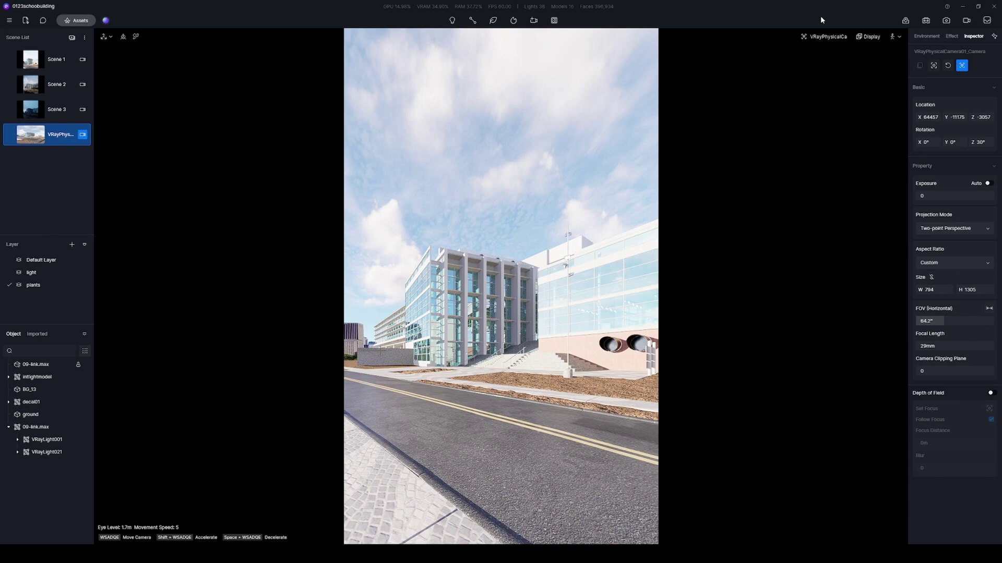
pyautogui.press('w')
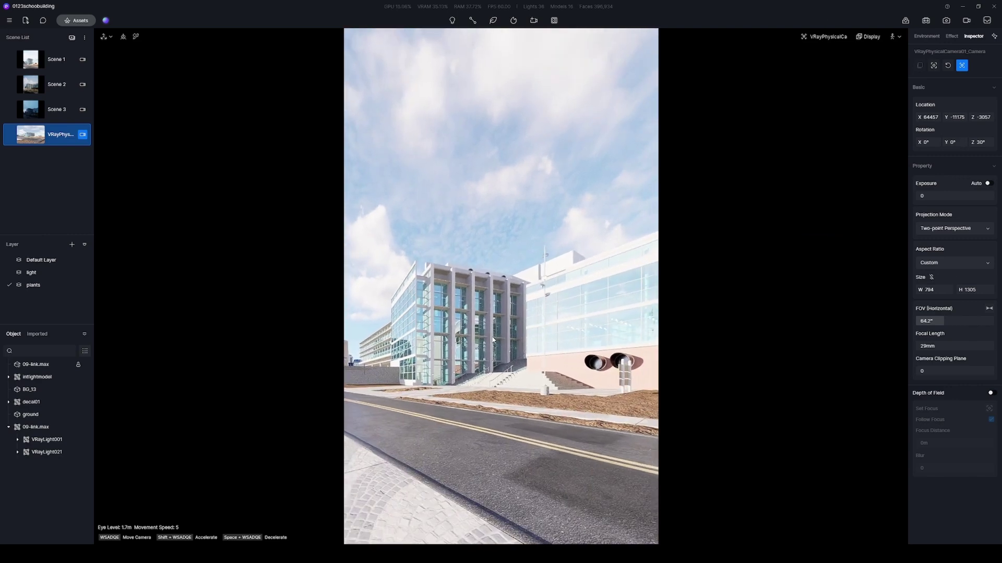
pyautogui.moveTo(493, 339); pyautogui.dragTo(355, 292)
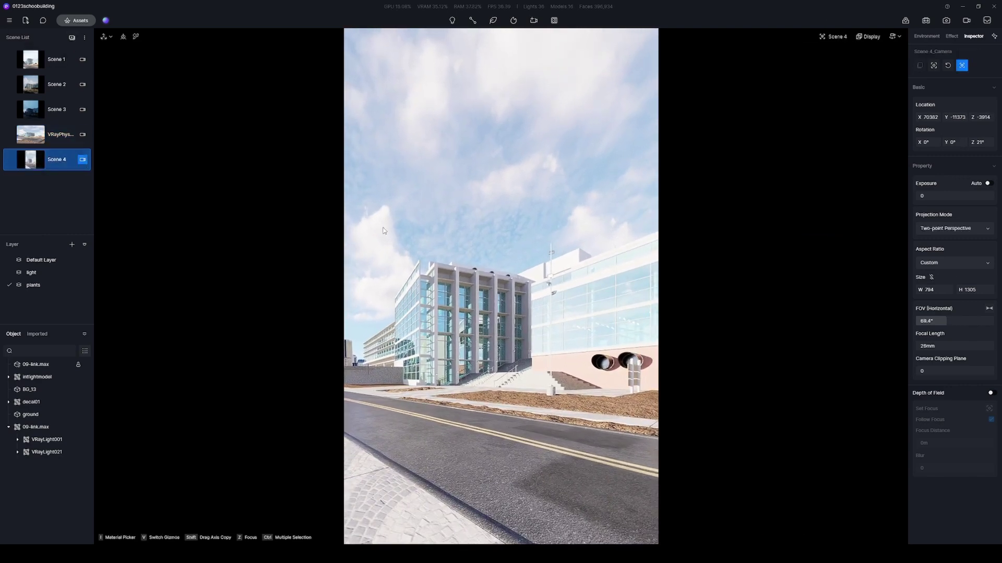
# Set a 3:4 aspect ratio and place the Urban Daytime View 01 skyline backdrop.
pyautogui.click(933, 337)
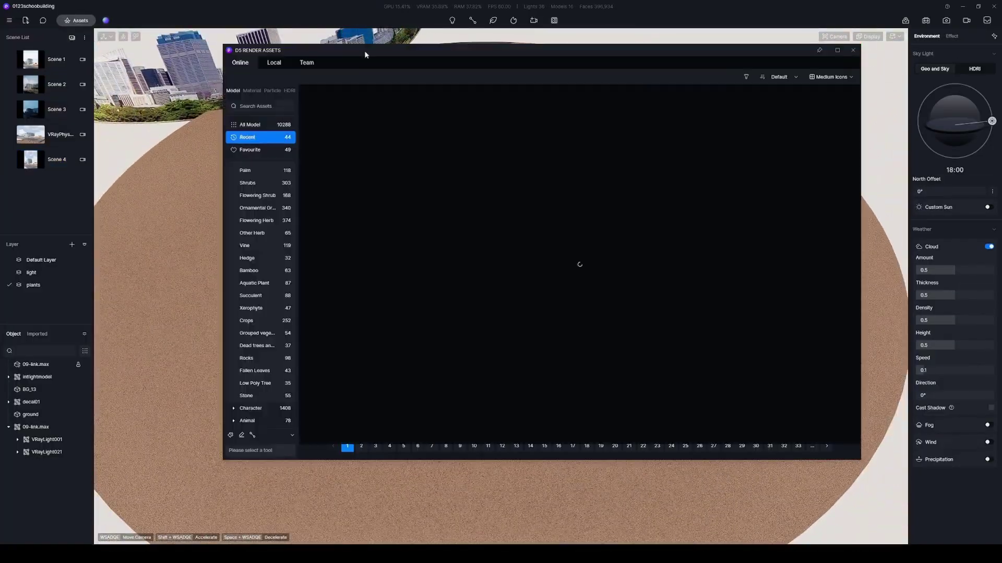
pyautogui.moveTo(364, 54); pyautogui.dragTo(355, 64)
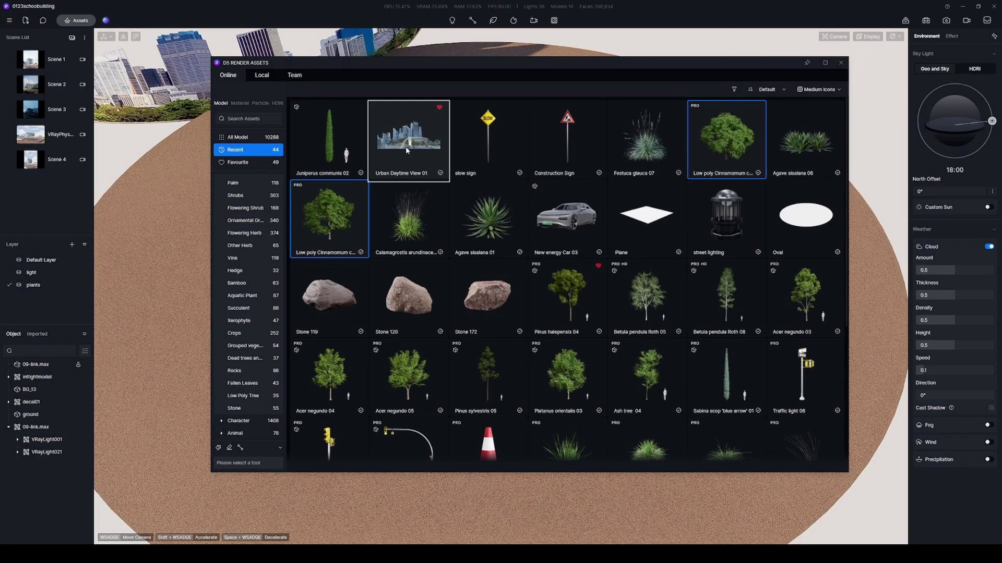
pyautogui.moveTo(475, 63); pyautogui.dragTo(540, 379)
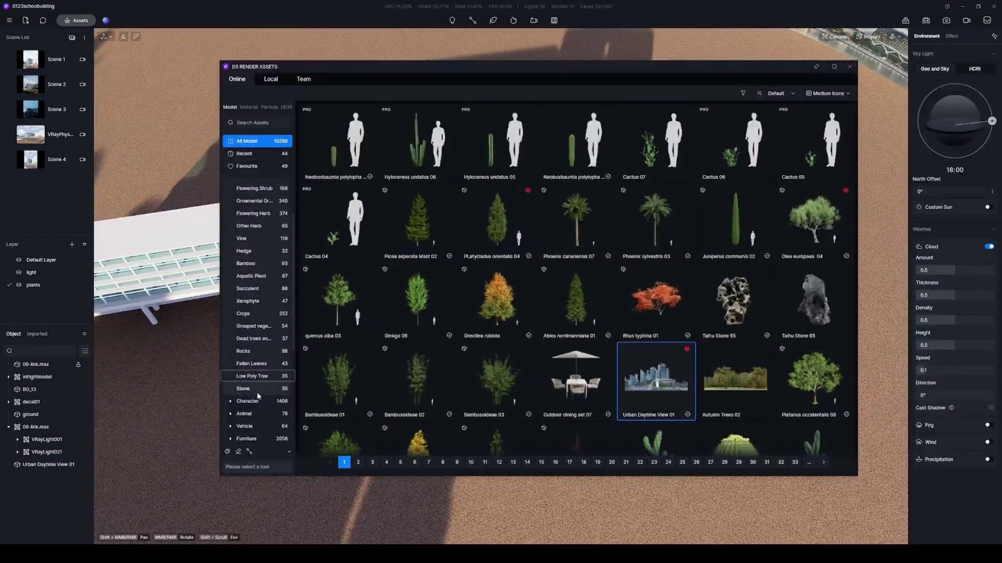
# Scatter-paint a cluster of two chosen low poly trees beside the long wing.
pyautogui.click(255, 376)
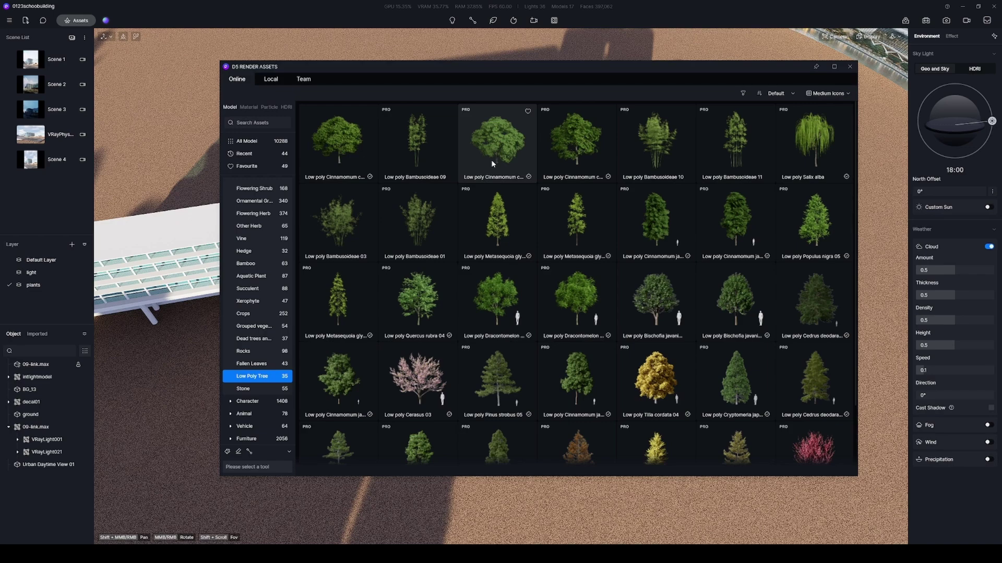
pyautogui.click(227, 453)
pyautogui.click(498, 141)
pyautogui.click(600, 141)
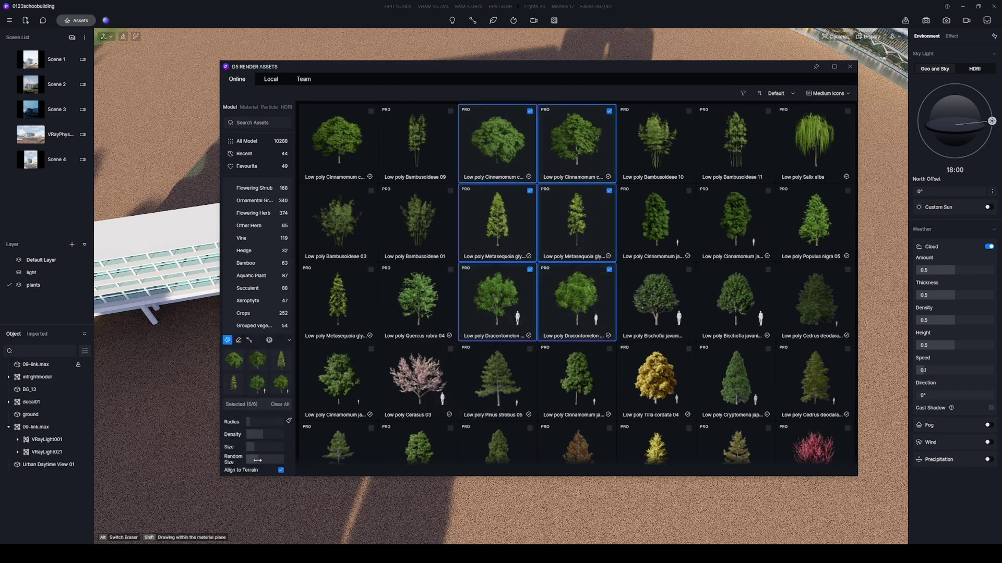
pyautogui.scroll(-5, 501, 274)
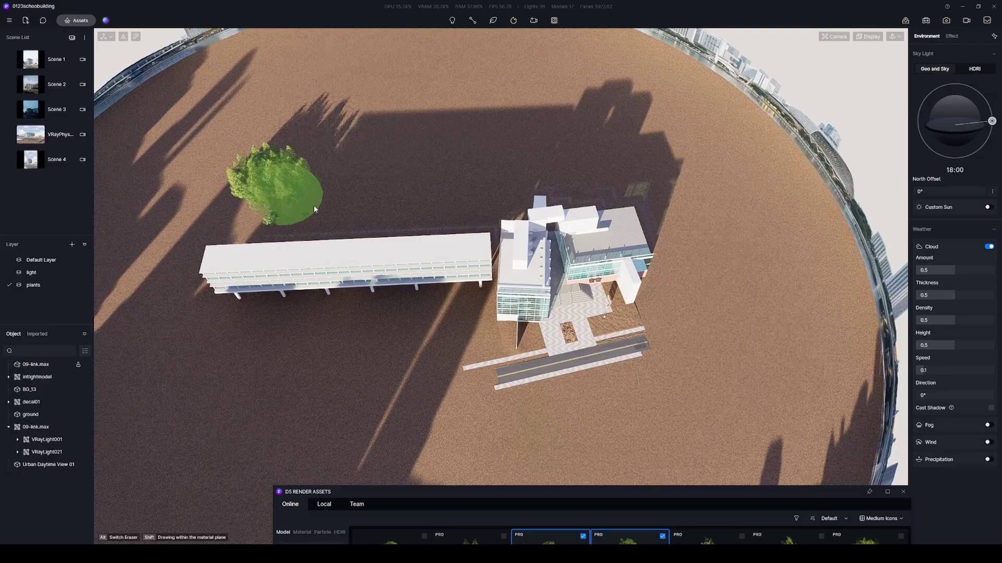
pyautogui.moveTo(315, 205)
pyautogui.mouseDown()
pyautogui.moveTo(597, 128)
pyautogui.moveTo(697, 367)
pyautogui.moveTo(305, 250)
pyautogui.moveTo(369, 414)
pyautogui.mouseUp()
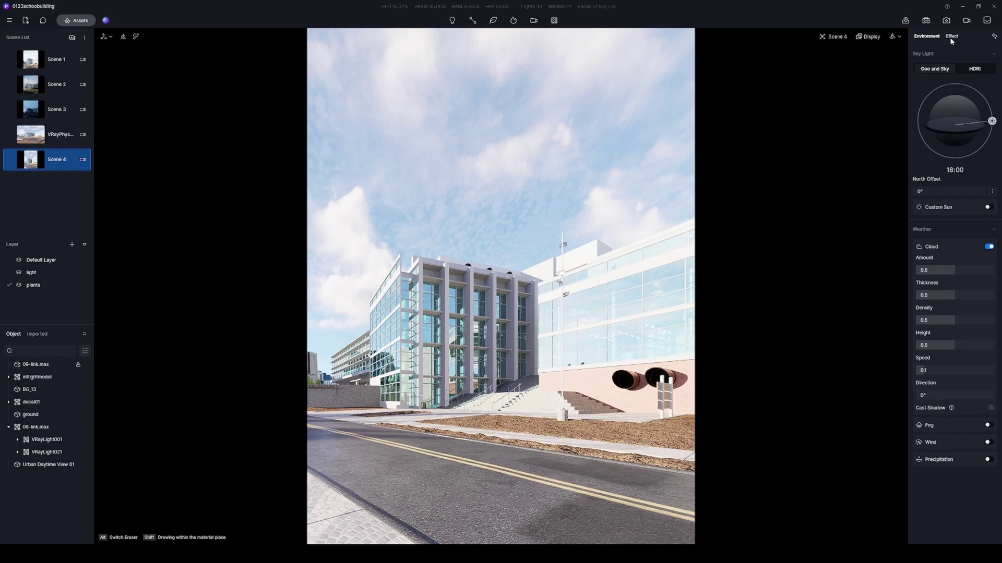
# Light the sky with the 纯蓝天白光_16k clear blue-sky HDRI rotated to about 303°.
pyautogui.click(975, 67)
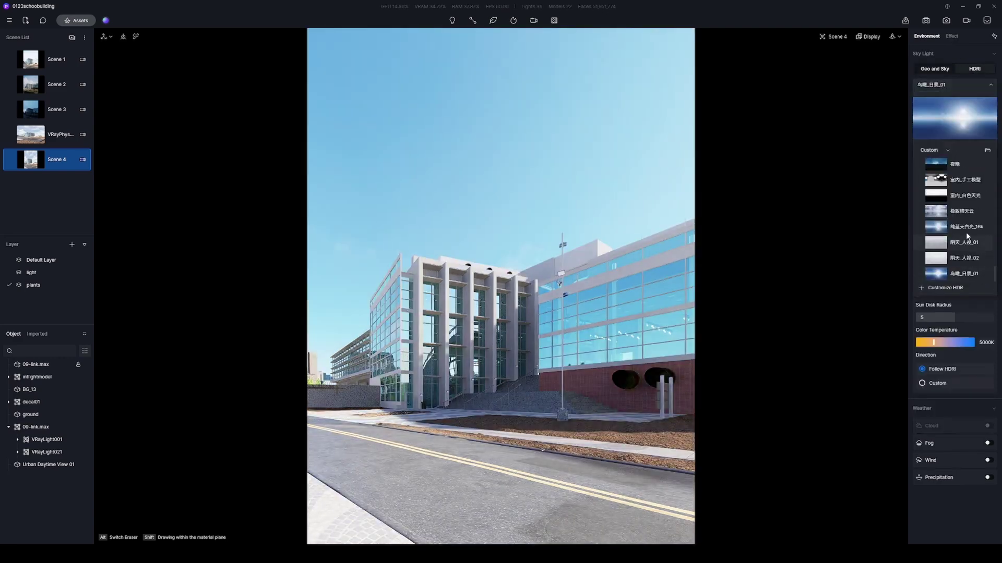
pyautogui.click(967, 232)
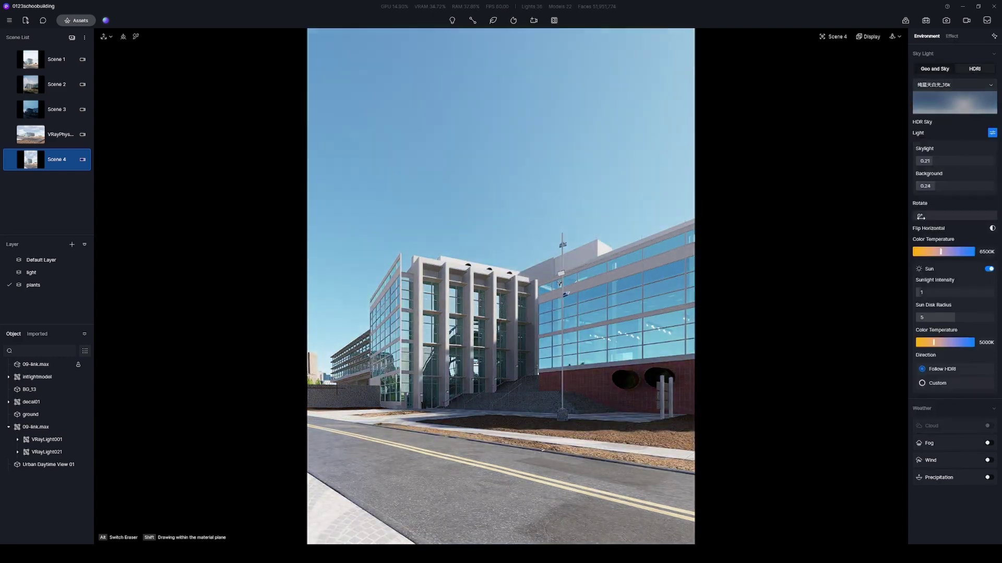
pyautogui.moveTo(921, 216); pyautogui.dragTo(977, 228)
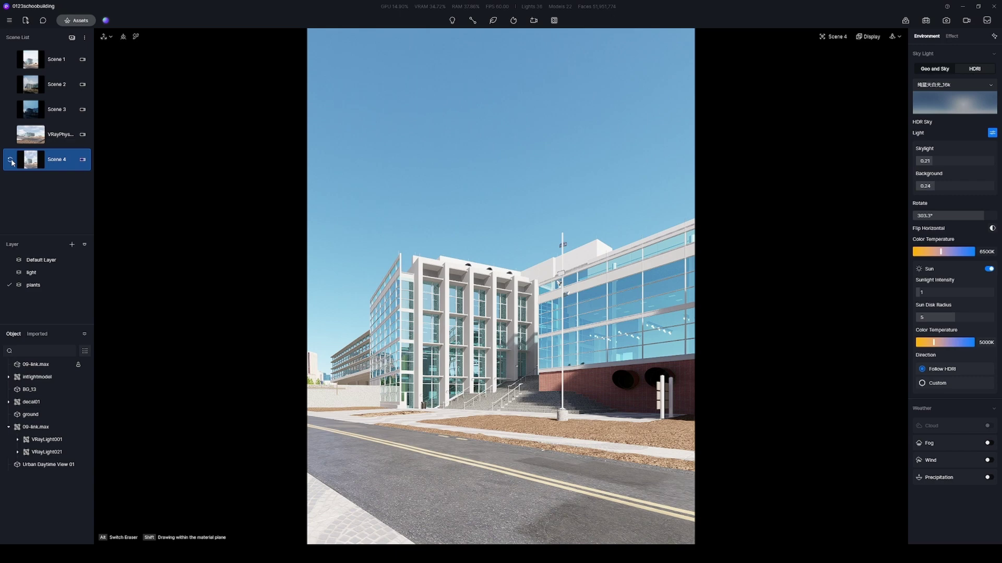
pyautogui.click(952, 36)
# Lower the exposure to about -0.3 and slightly reduce the contrast.
pyautogui.moveTo(954, 165); pyautogui.dragTo(945, 165)
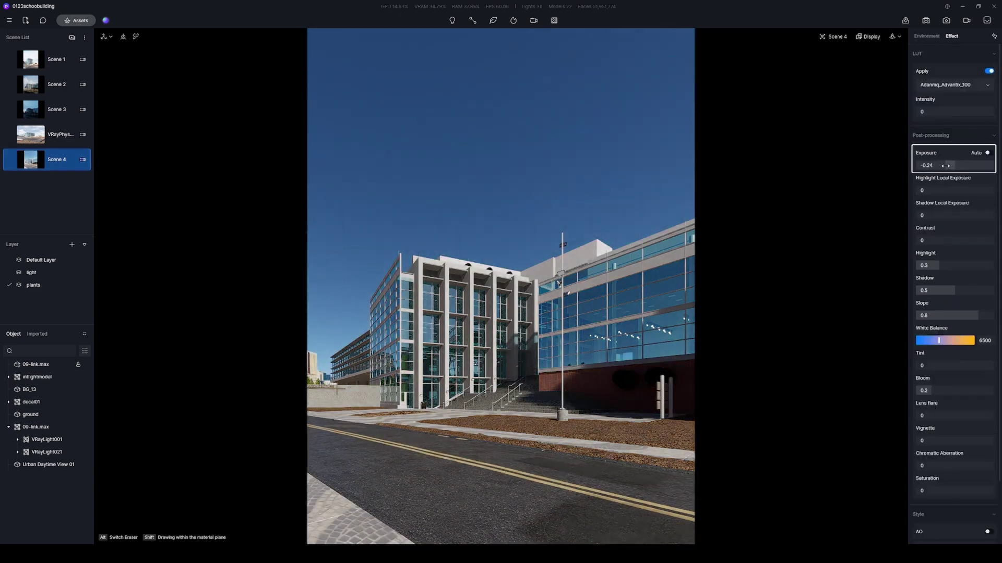
pyautogui.moveTo(945, 166); pyautogui.dragTo(944, 165)
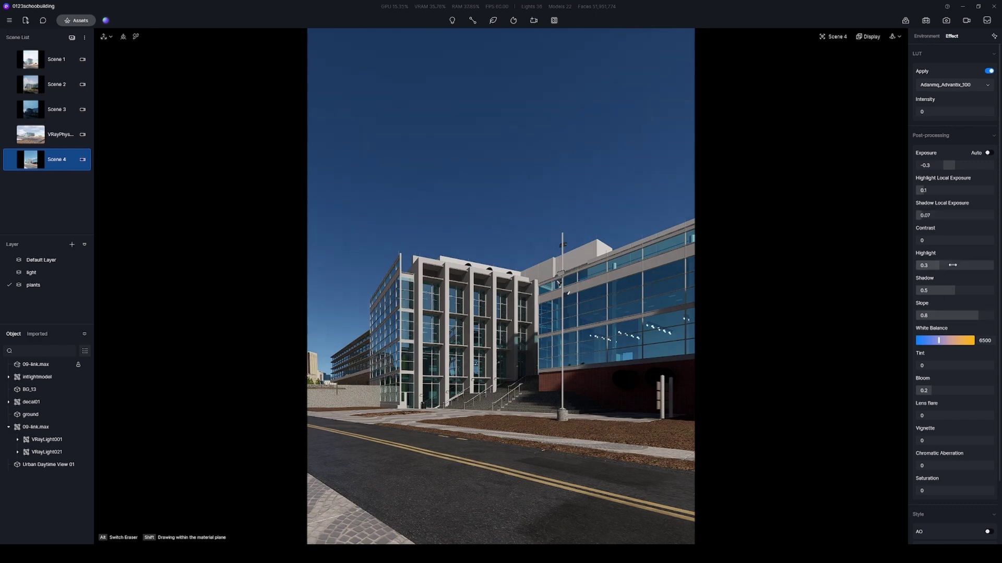
pyautogui.moveTo(960, 241); pyautogui.dragTo(952, 240)
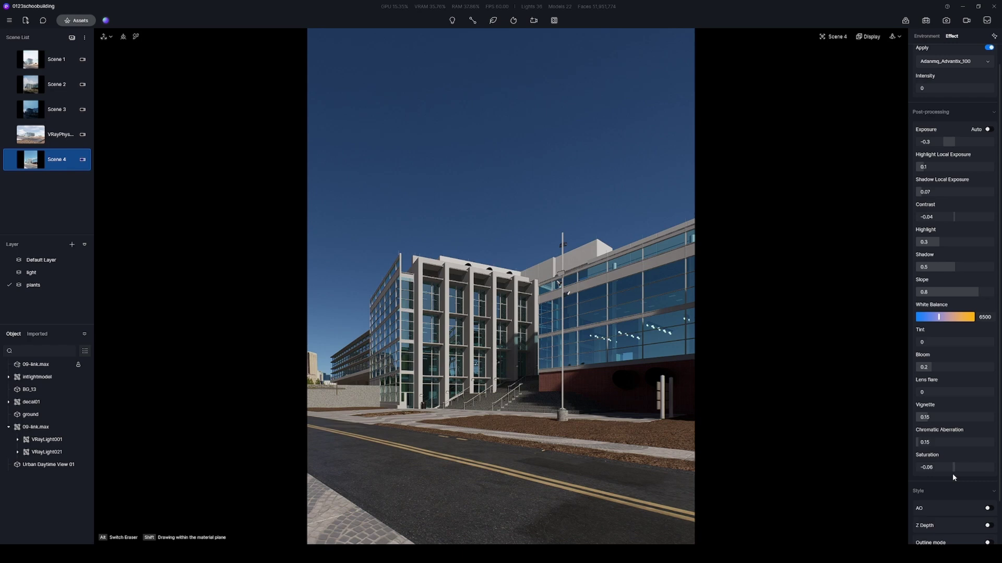
pyautogui.click(918, 37)
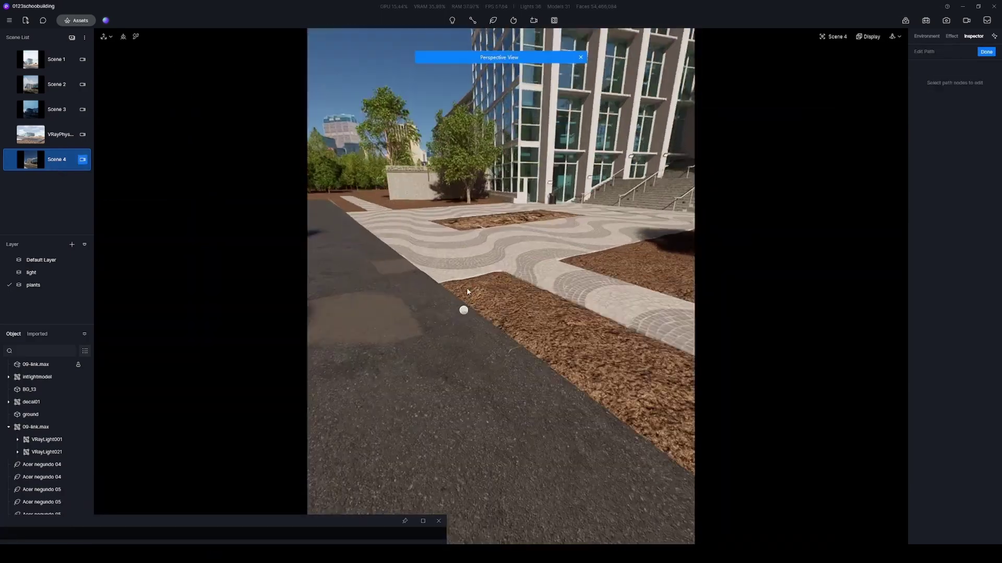
# Shrink the stone border rocks to 0.88 size with less size variation.
pyautogui.click(464, 306)
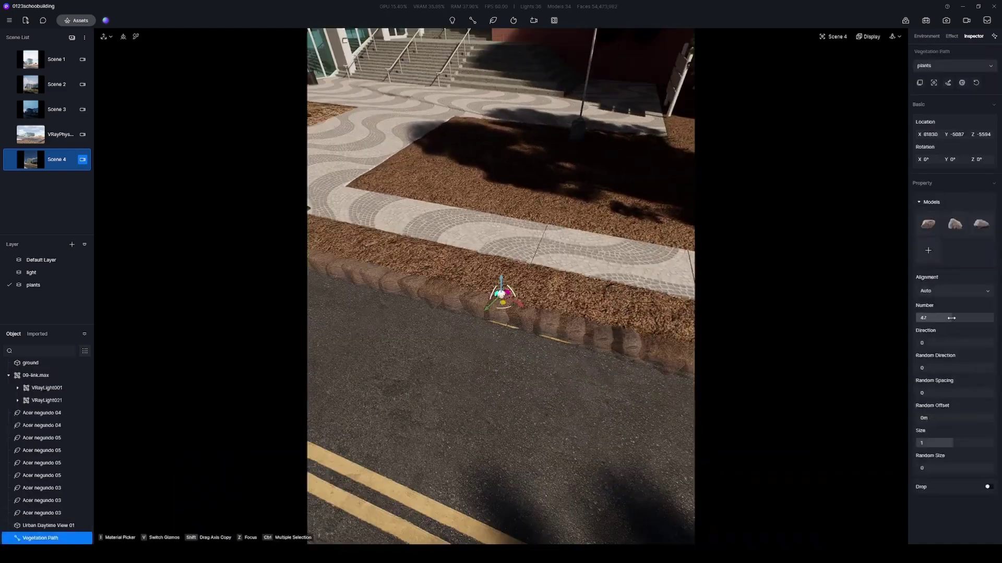
pyautogui.moveTo(947, 443); pyautogui.dragTo(939, 443)
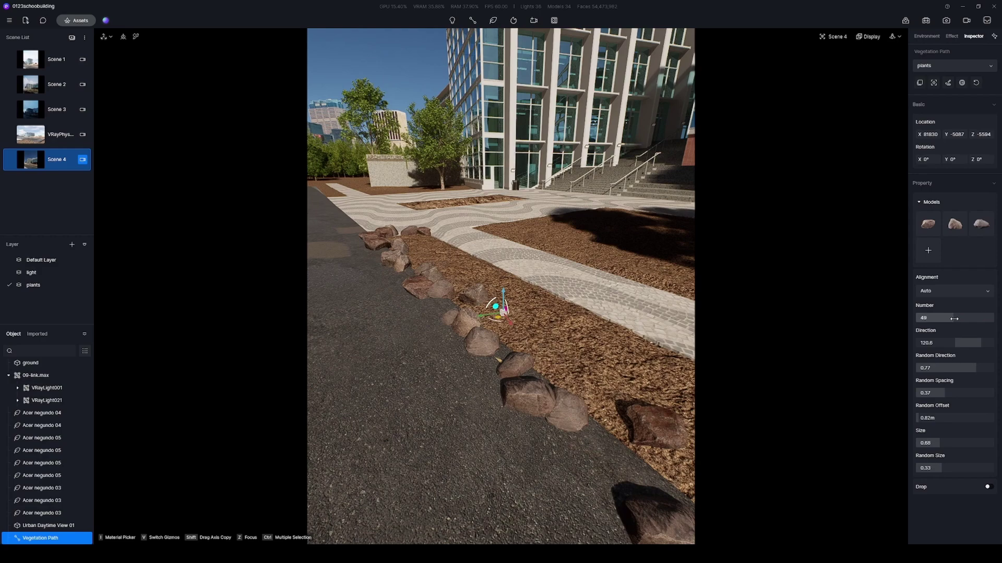
pyautogui.moveTo(956, 467); pyautogui.dragTo(922, 467)
# Inspect the stone border up close, then return to the building camera view.
pyautogui.press('p')
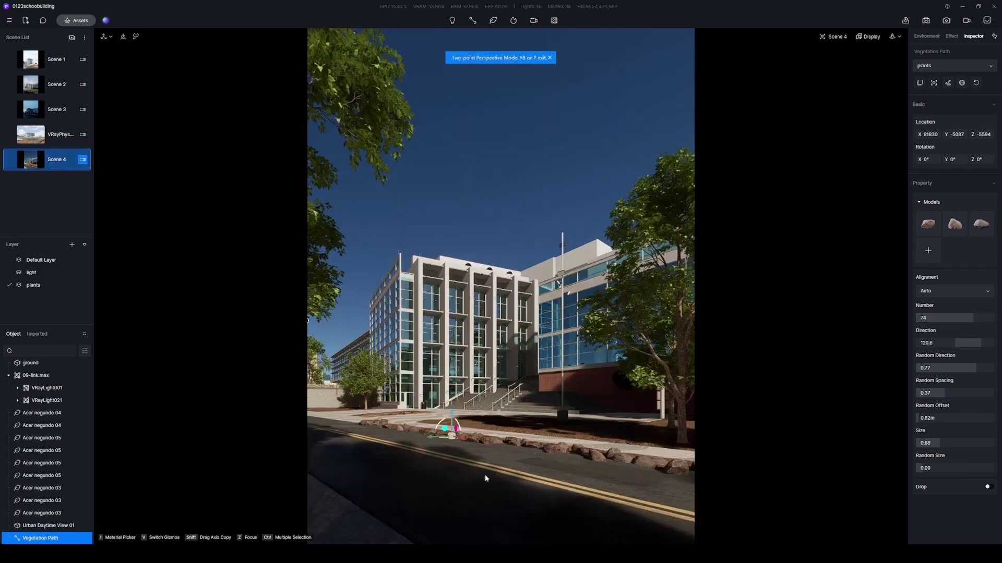
pyautogui.press('z')
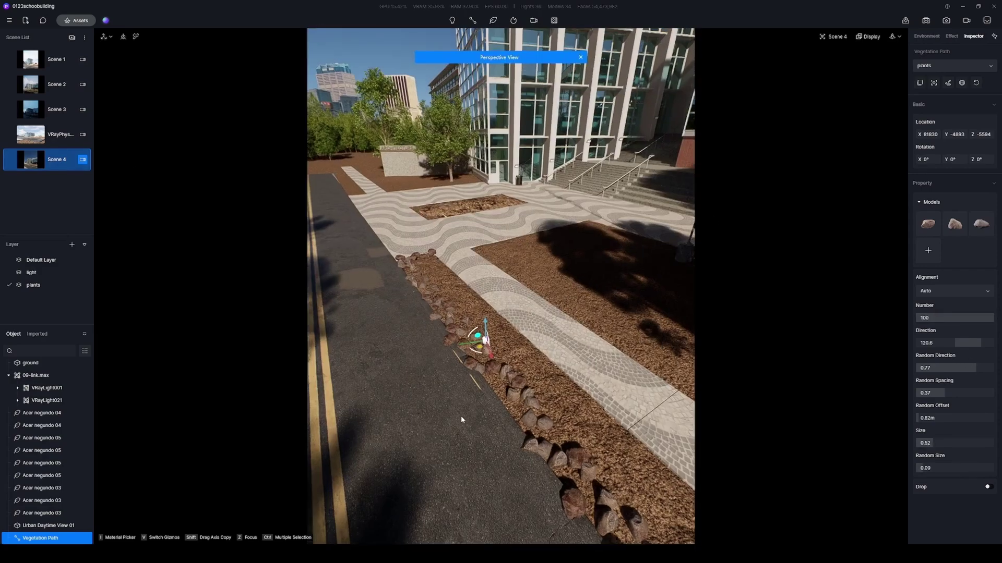
pyautogui.press('p')
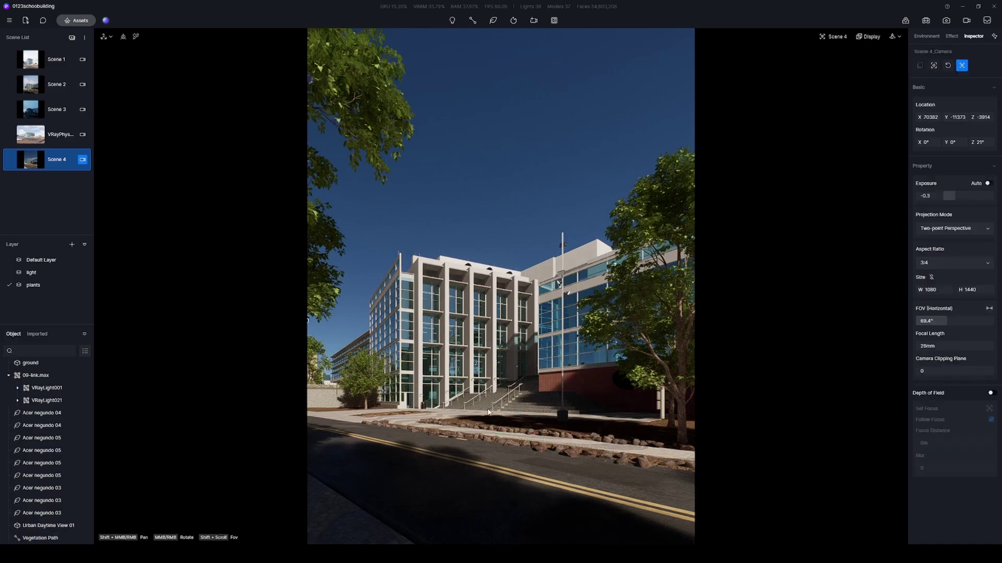
pyautogui.hotkey('ctrl', 'l')
pyautogui.scroll(-3, 439, 377)
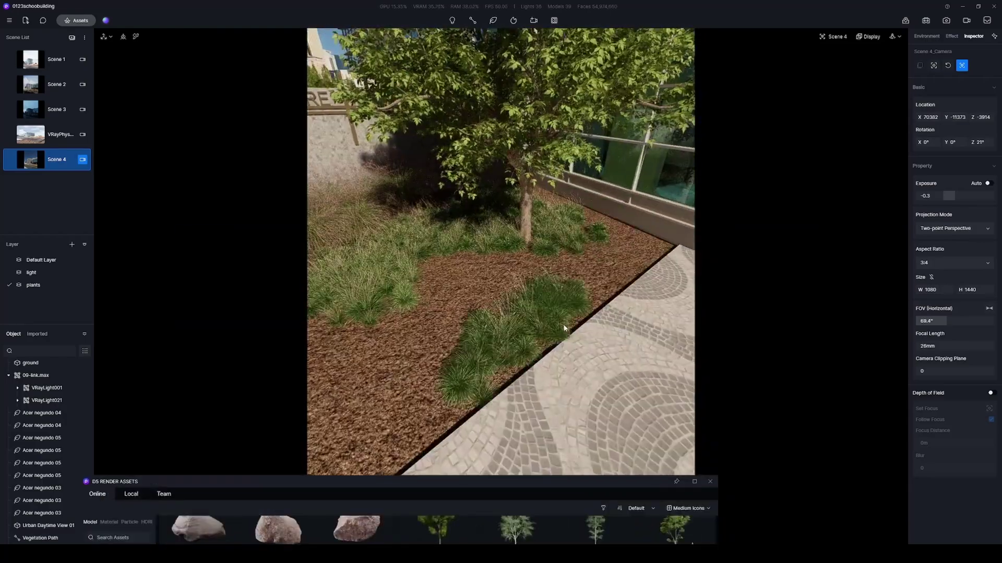
# Pick Calamagrostis grass and an agave for scattering in the full-size asset library.
pyautogui.click(710, 481)
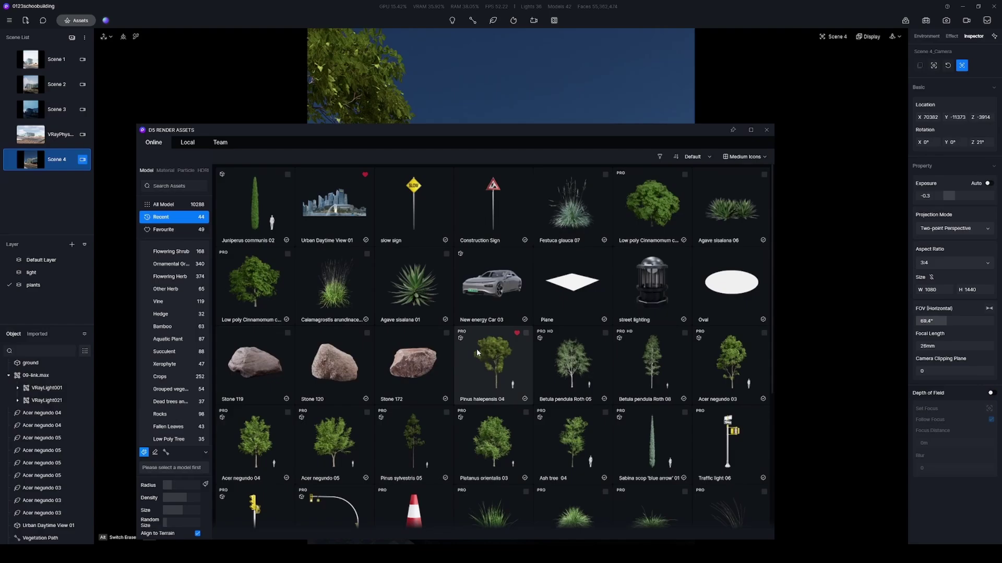
pyautogui.click(334, 282)
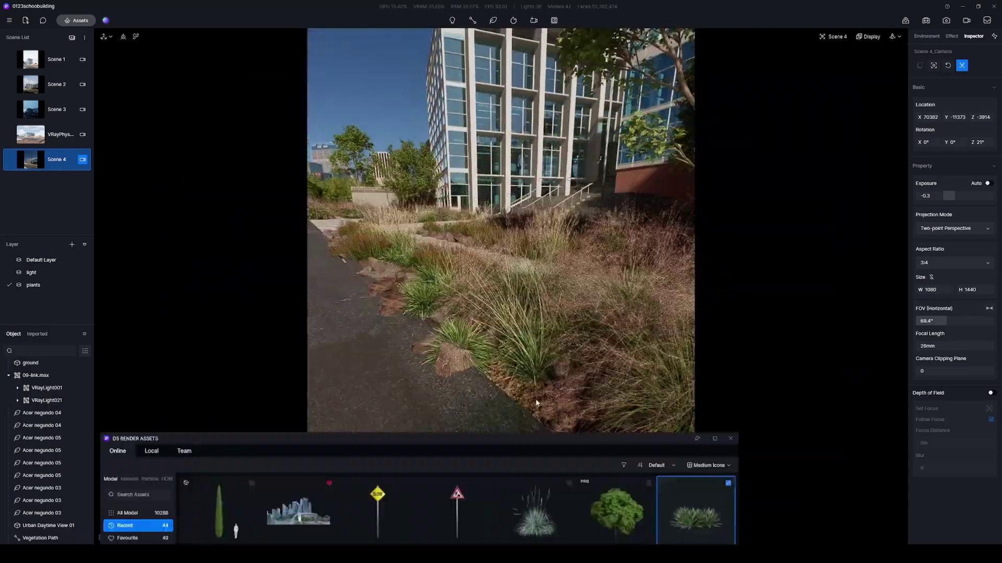
pyautogui.click(459, 263)
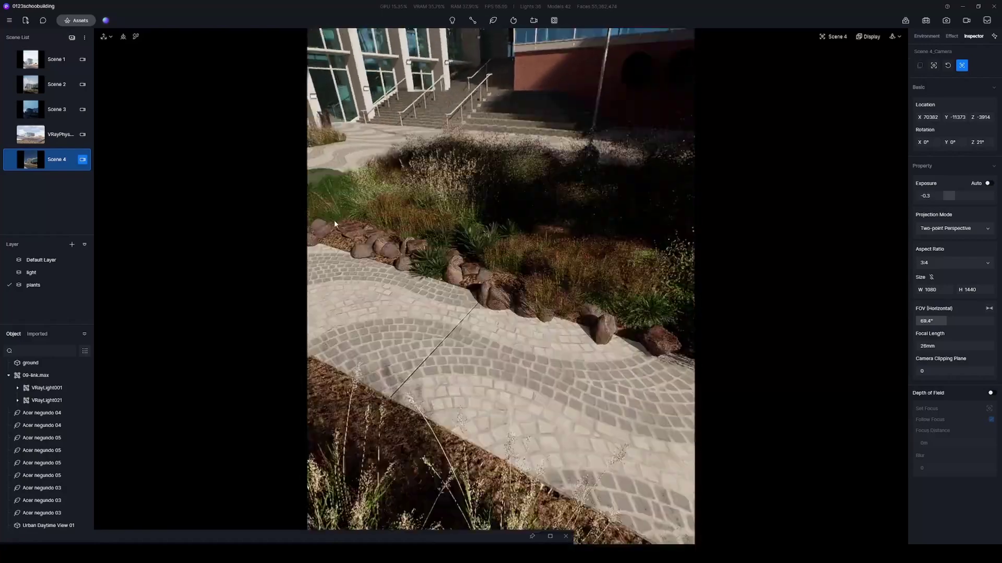
pyautogui.scroll(-3, 564, 298)
pyautogui.scroll(-1, 563, 297)
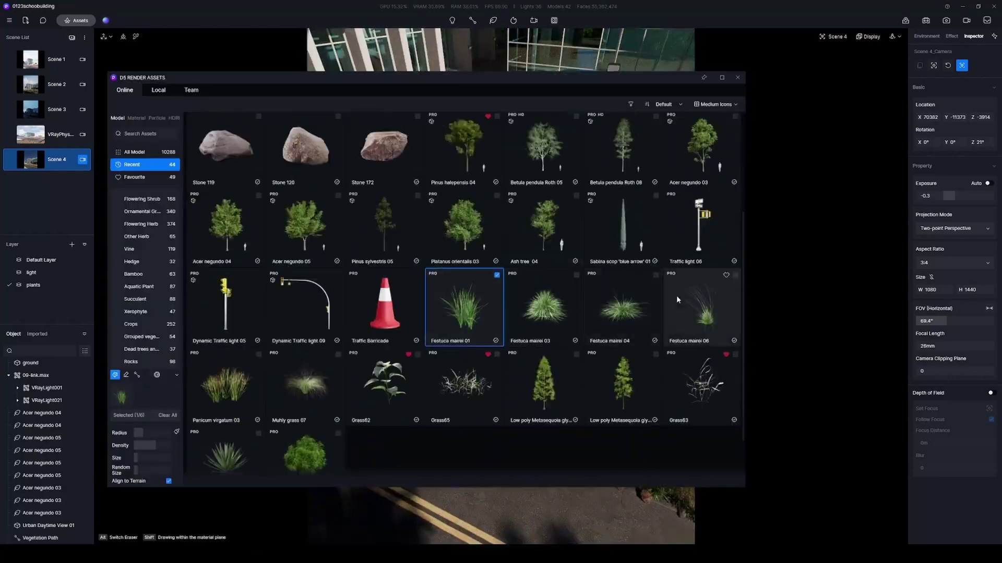
# Scatter-paint Grass62, Grass65 and Grass63 across the garden bed.
pyautogui.click(384, 383)
pyautogui.click(463, 384)
pyautogui.click(718, 389)
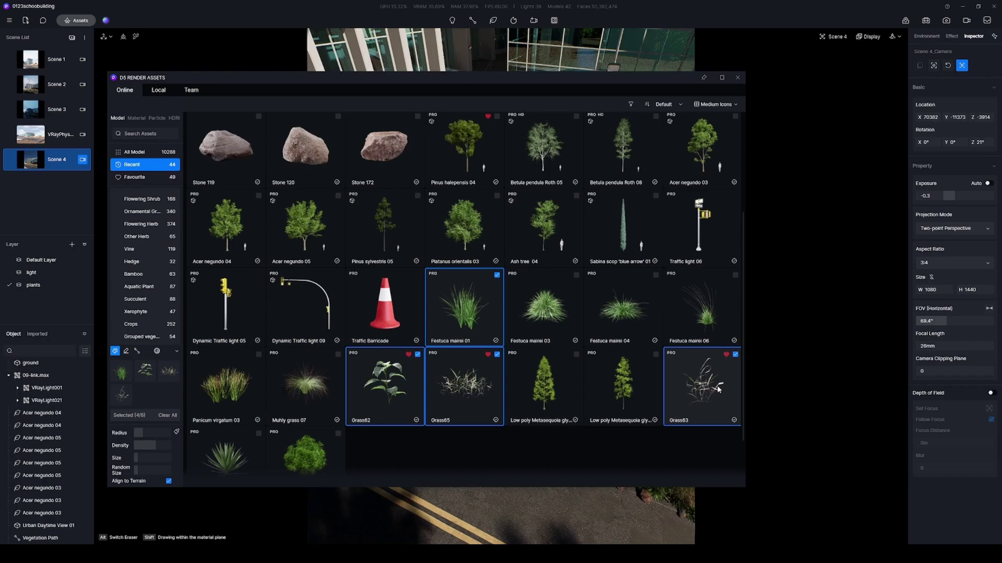
pyautogui.moveTo(570, 80); pyautogui.dragTo(484, 469)
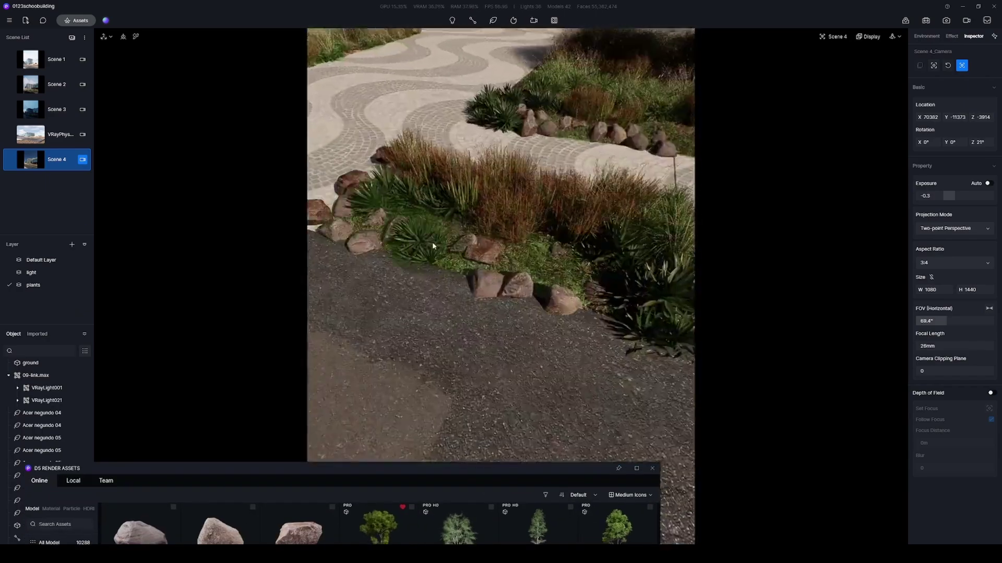
pyautogui.moveTo(461, 267); pyautogui.dragTo(440, 273, button='right')
pyautogui.moveTo(602, 316); pyautogui.dragTo(385, 365, button='right')
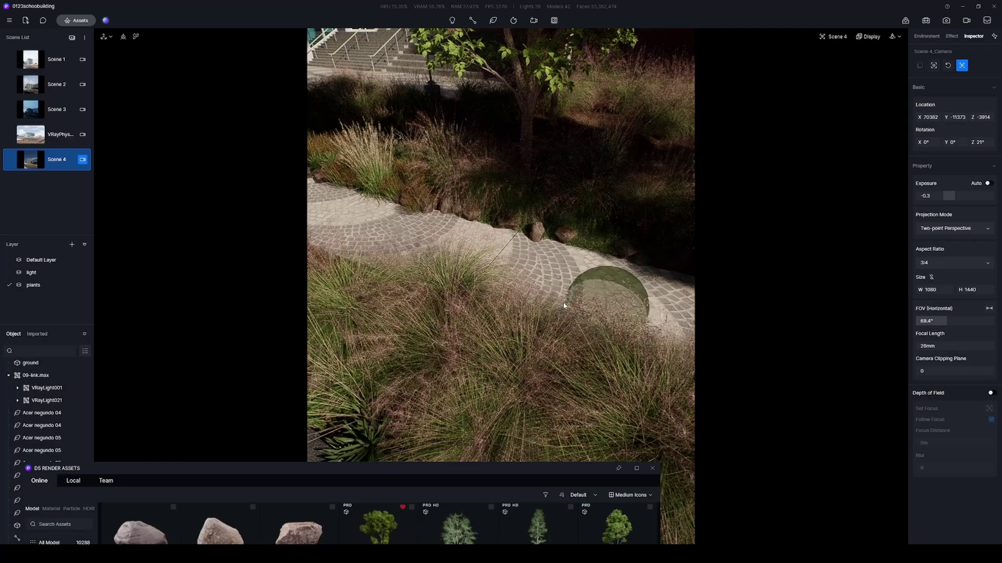
pyautogui.scroll(-3, 387, 363)
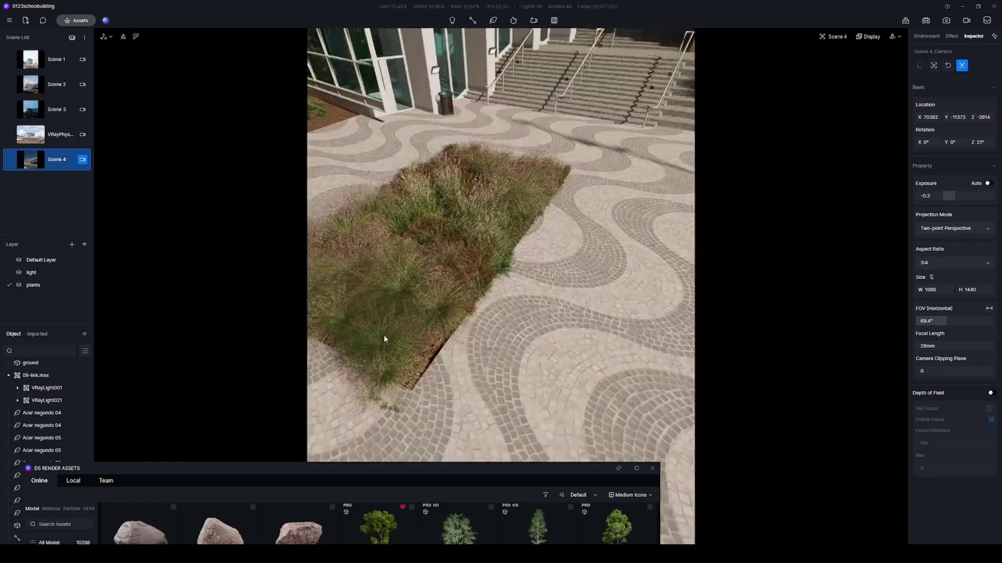
pyautogui.scroll(-3, 384, 334)
# Draw and confirm a second grass vegetation path strip, then deselect it.
pyautogui.moveTo(565, 486); pyautogui.dragTo(600, 410)
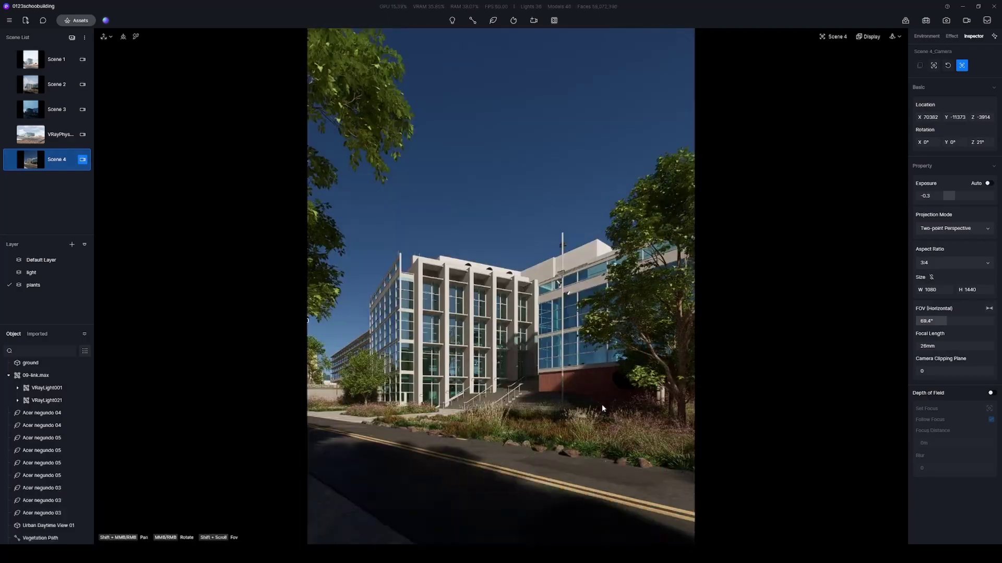
pyautogui.click(977, 318)
pyautogui.click(570, 426)
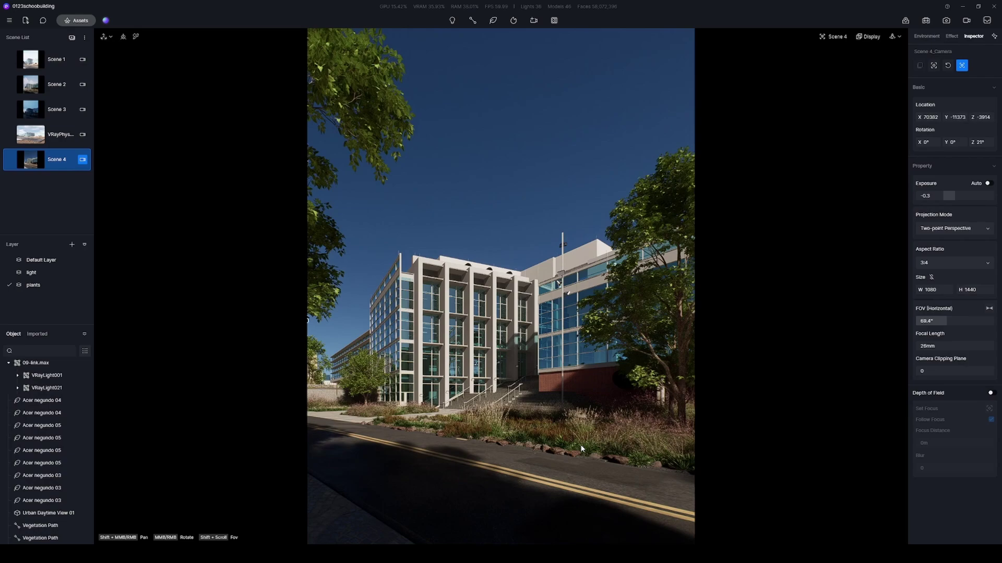
# Place a road sign from the asset library beside the road.
pyautogui.click(76, 19)
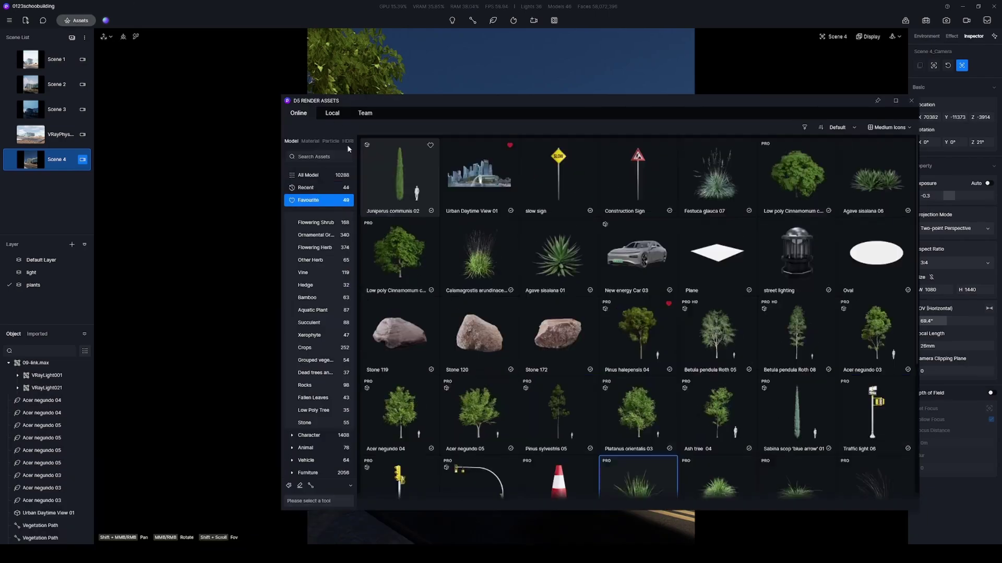
pyautogui.click(560, 180)
pyautogui.moveTo(604, 96)
pyautogui.mouseDown()
pyautogui.moveTo(517, 166)
pyautogui.moveTo(724, 71)
pyautogui.mouseUp()
# Place several slightly moving people, including a standing woman, on the plaza near the stairs.
pyautogui.click(224, 187)
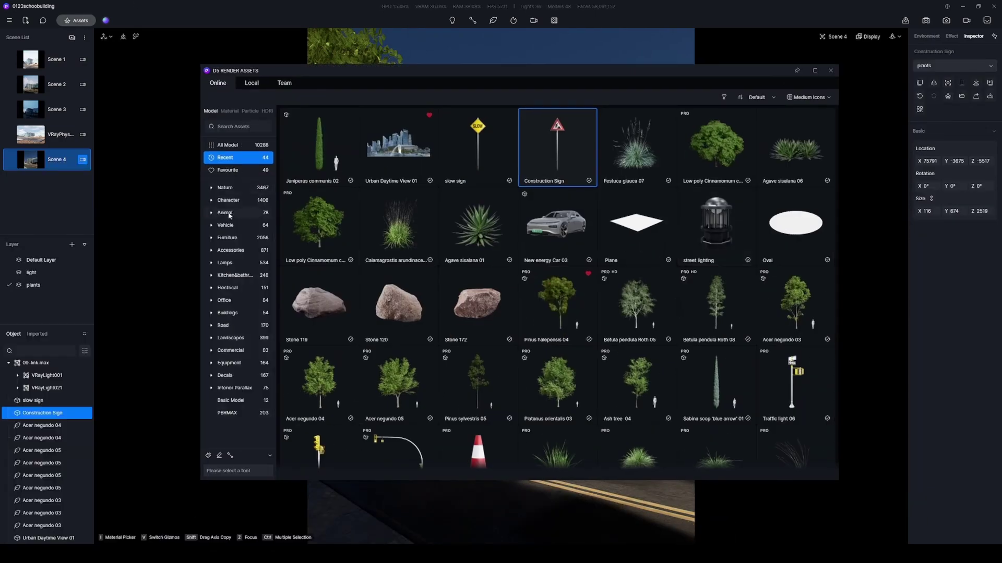
pyautogui.click(233, 287)
pyautogui.click(637, 225)
pyautogui.click(470, 376)
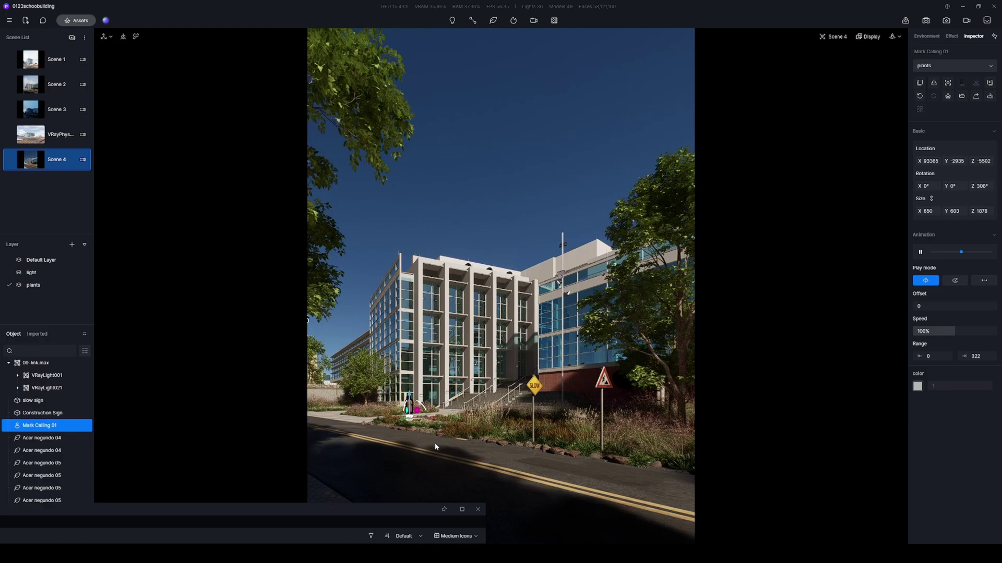
pyautogui.press('f')
pyautogui.moveTo(235, 342); pyautogui.dragTo(156, 132)
pyautogui.scroll(-5, 157, 352)
pyautogui.click(134, 324)
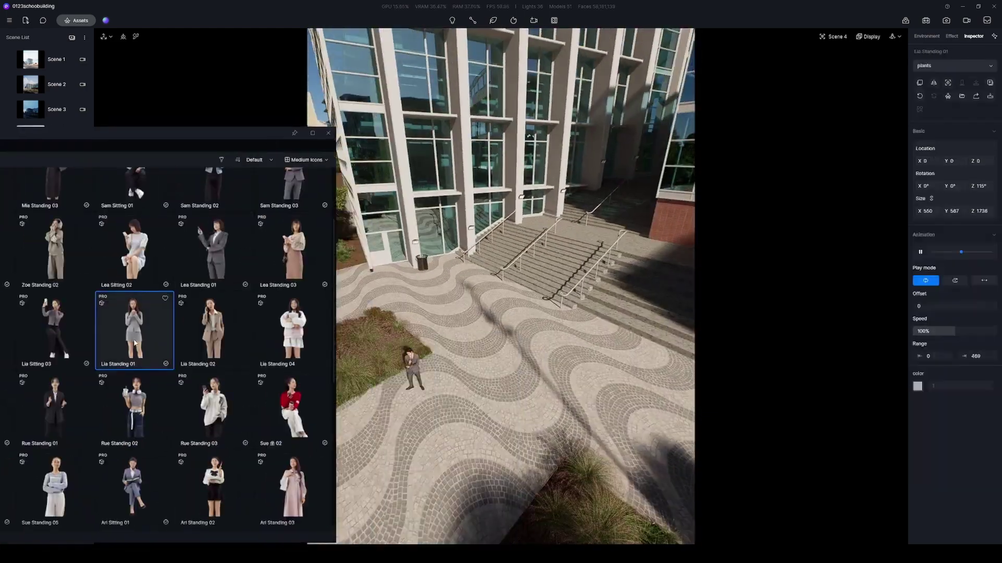
pyautogui.click(621, 273)
pyautogui.press('f')
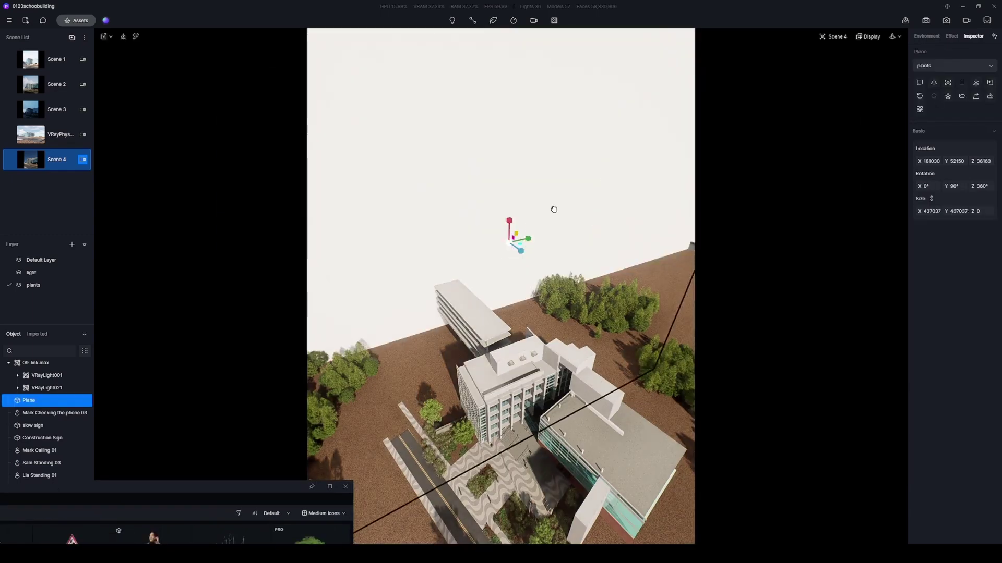
# Scale up the backdrop plane behind the building and reselect it for material editing.
pyautogui.moveTo(553, 209); pyautogui.dragTo(571, 201)
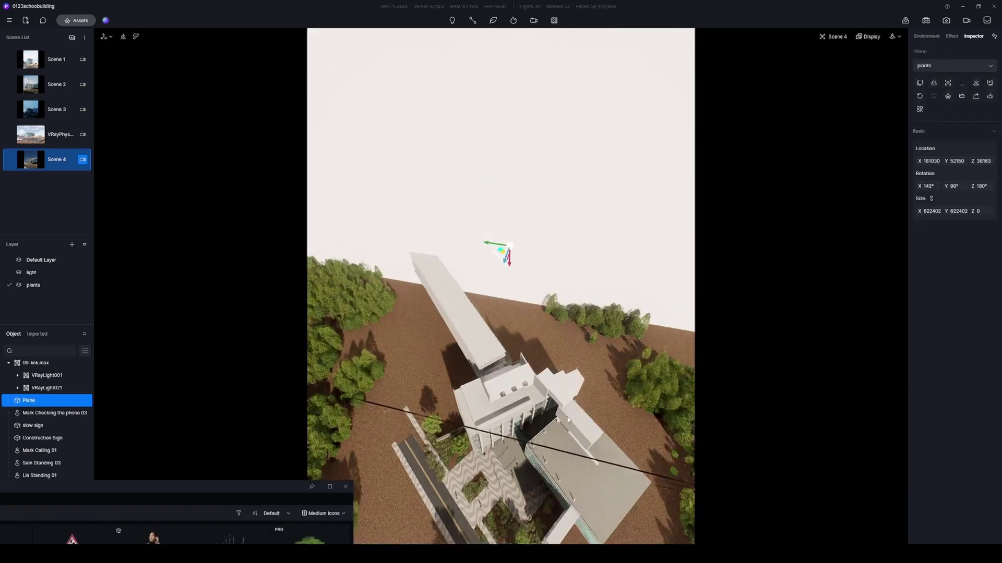
pyautogui.click(539, 188)
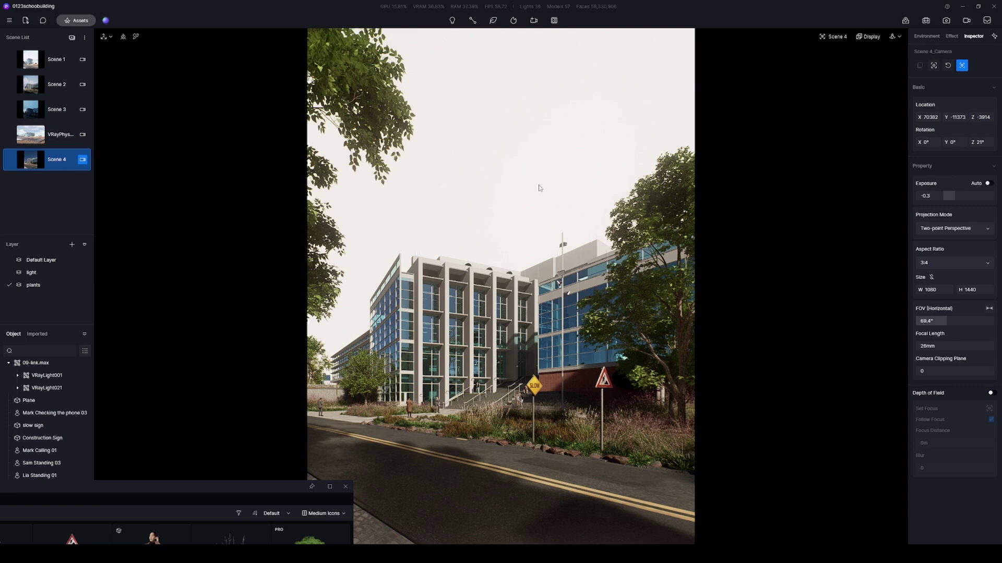
pyautogui.click(538, 161)
# Switch the plane to the Multimedia material template and load the cloud.JPG image.
pyautogui.click(939, 94)
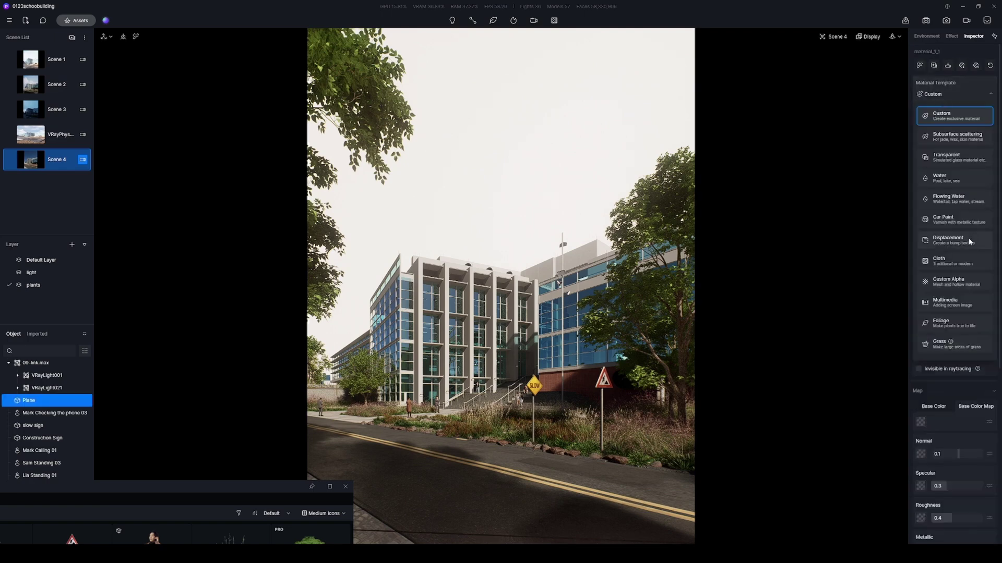
pyautogui.click(946, 304)
pyautogui.click(921, 147)
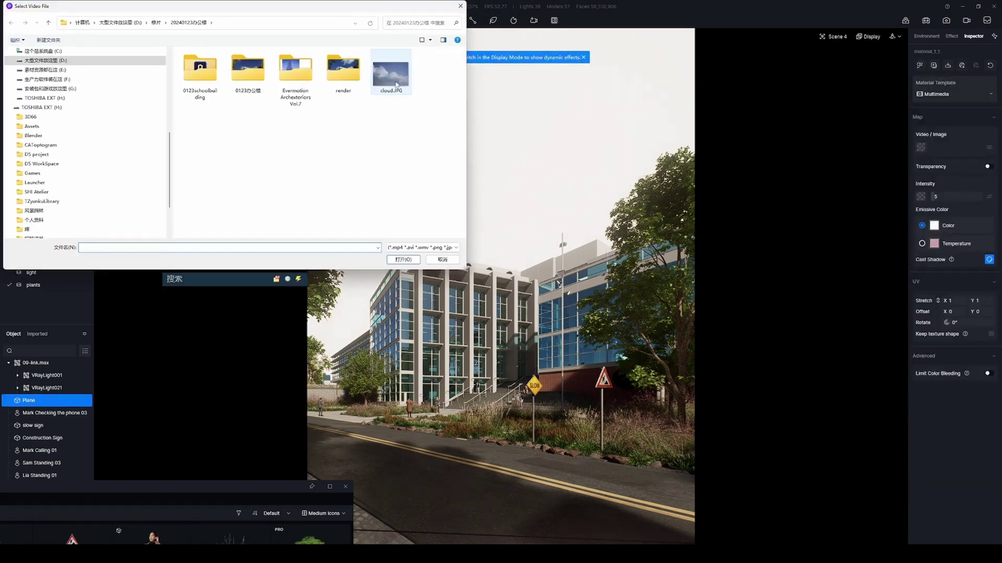
pyautogui.click(403, 259)
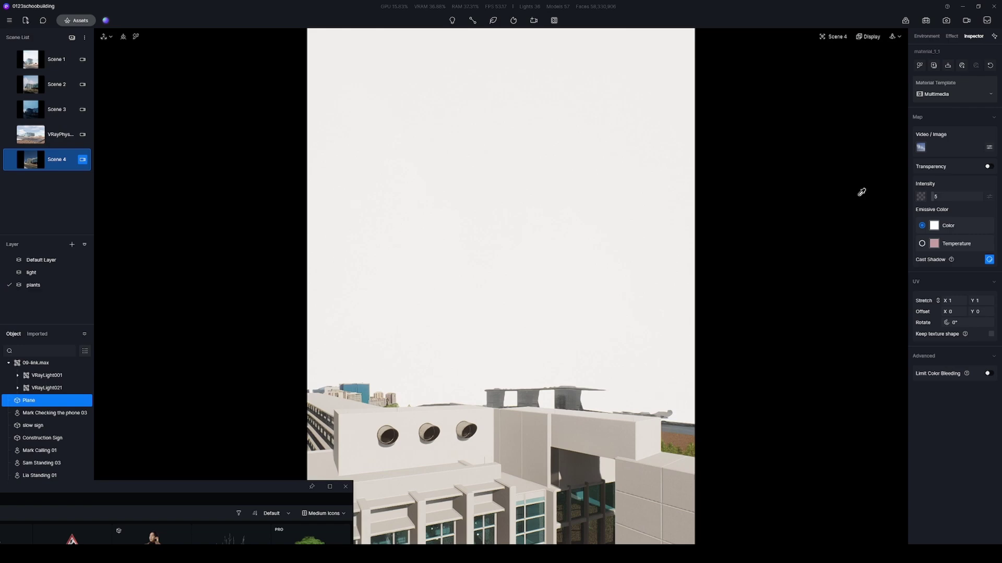
# Raise the cloud intensity, enable Luma Matte transparency, and set Stretch X 1.2, Y 1.5.
pyautogui.moveTo(942, 204); pyautogui.dragTo(943, 199)
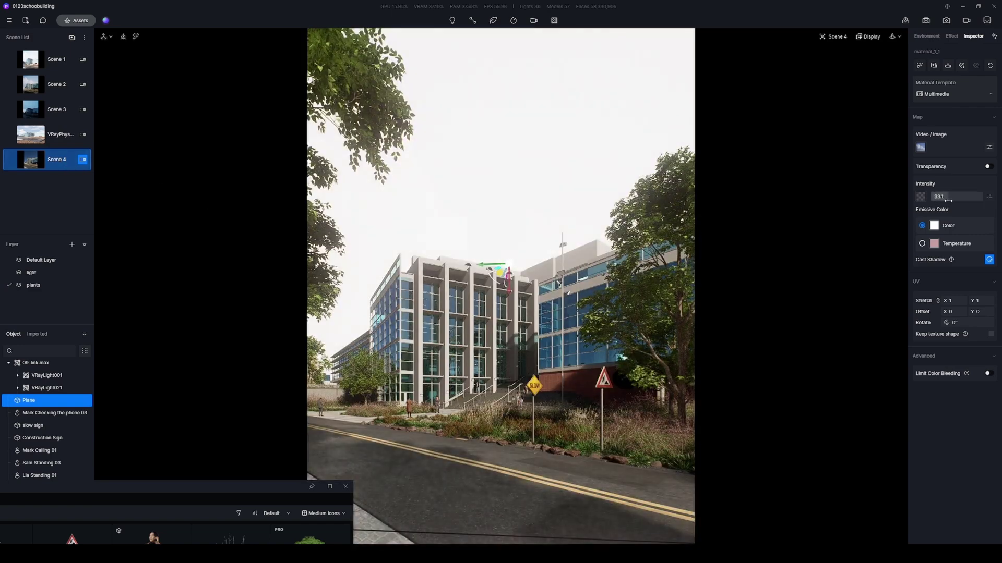
pyautogui.click(988, 166)
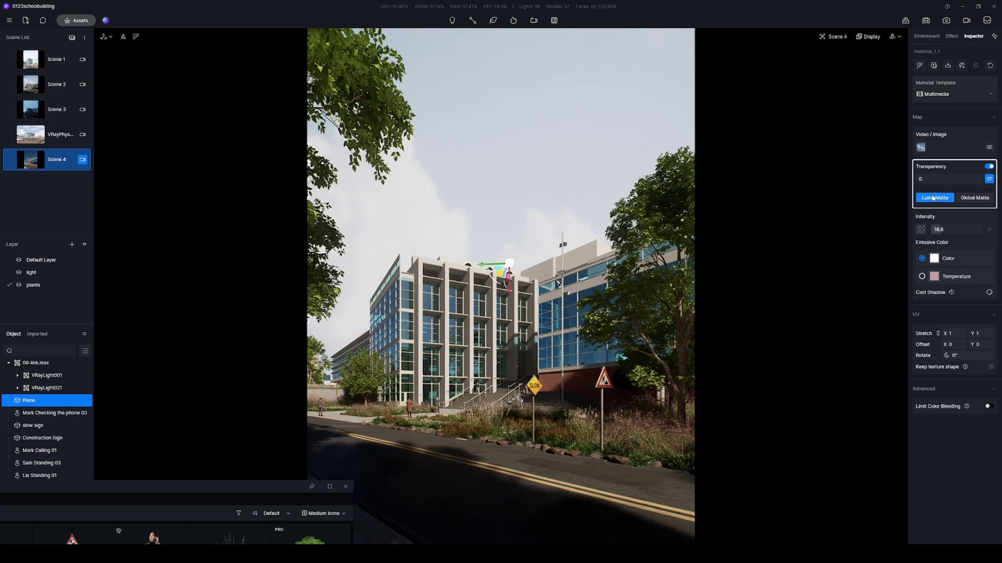
pyautogui.moveTo(931, 179); pyautogui.dragTo(943, 179)
pyautogui.write('.2')
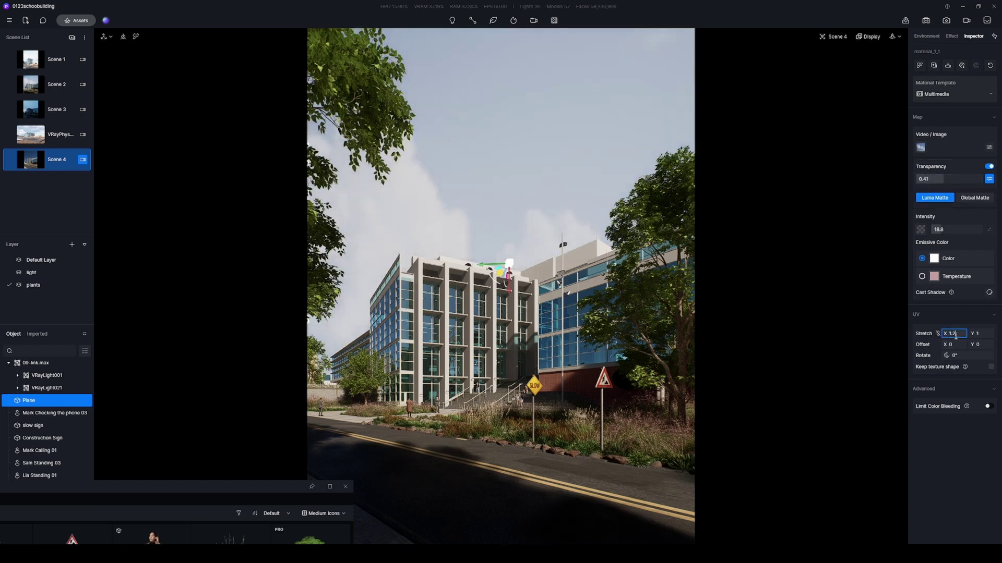
pyautogui.press('Tab')
pyautogui.write('.5')
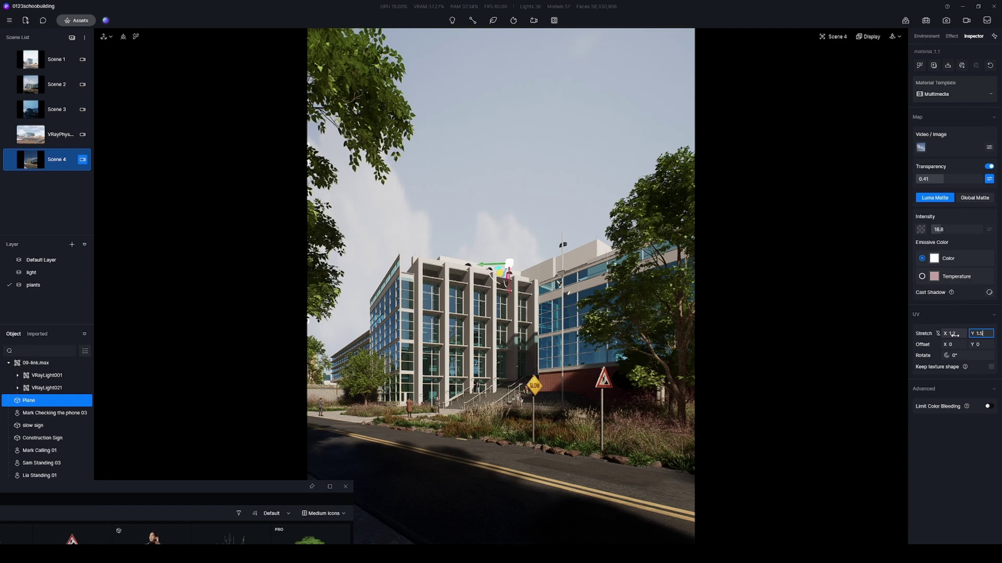
pyautogui.press('Return')
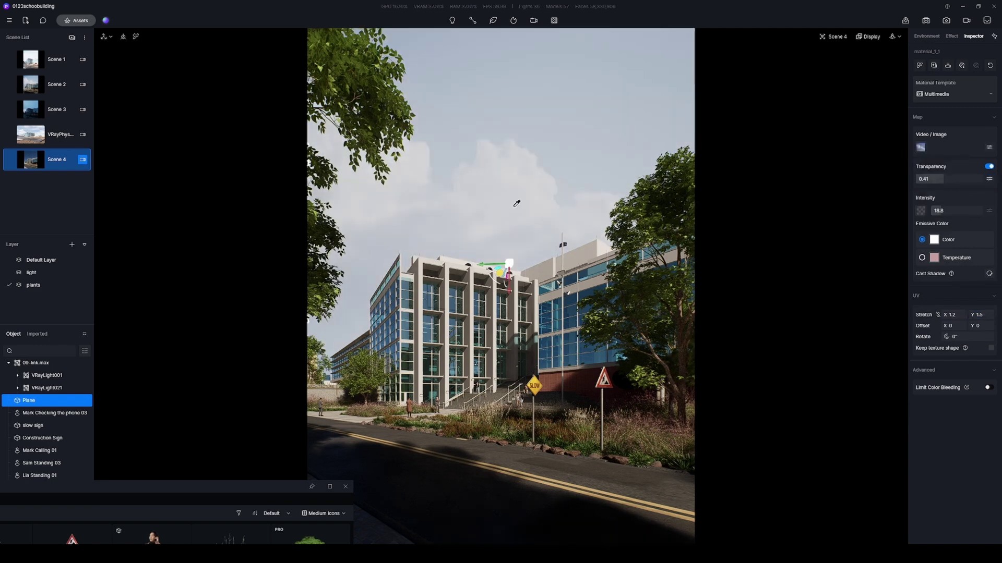
# Fine-tune the cloud image's colour adjustments, transparency and intensity, then deselect the plane.
pyautogui.click(956, 332)
pyautogui.moveTo(942, 249); pyautogui.dragTo(948, 247)
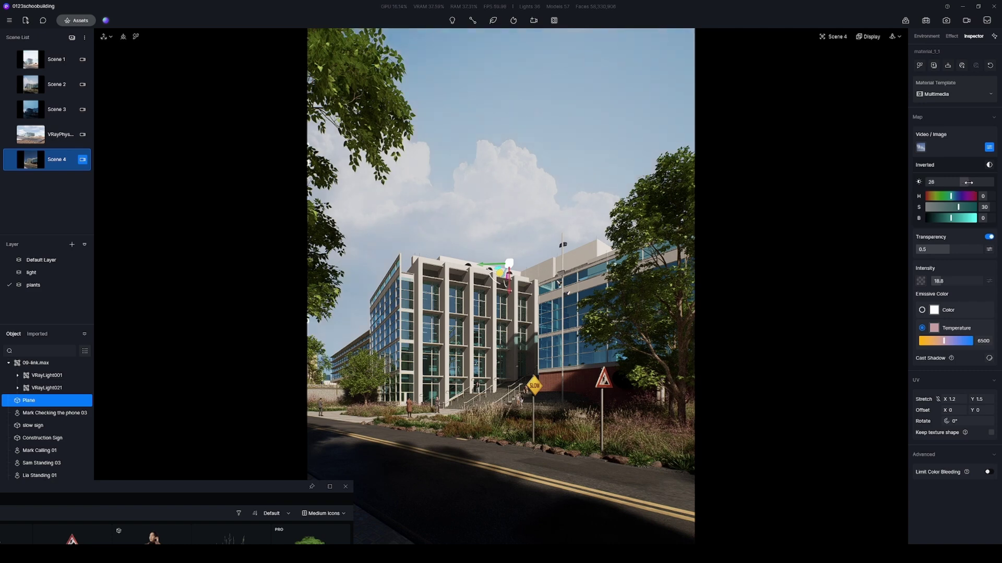
pyautogui.doubleClick(939, 280)
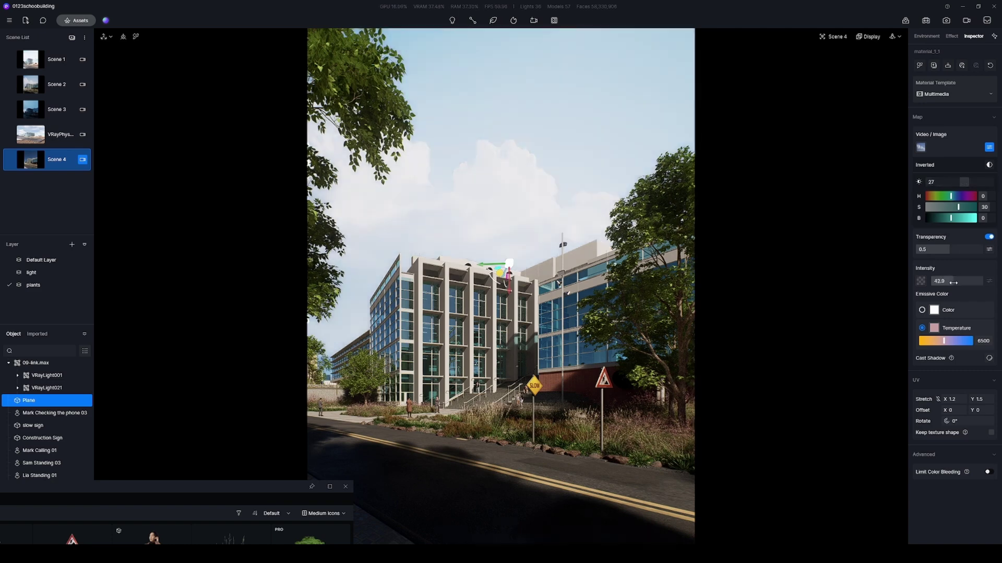
pyautogui.click(565, 177)
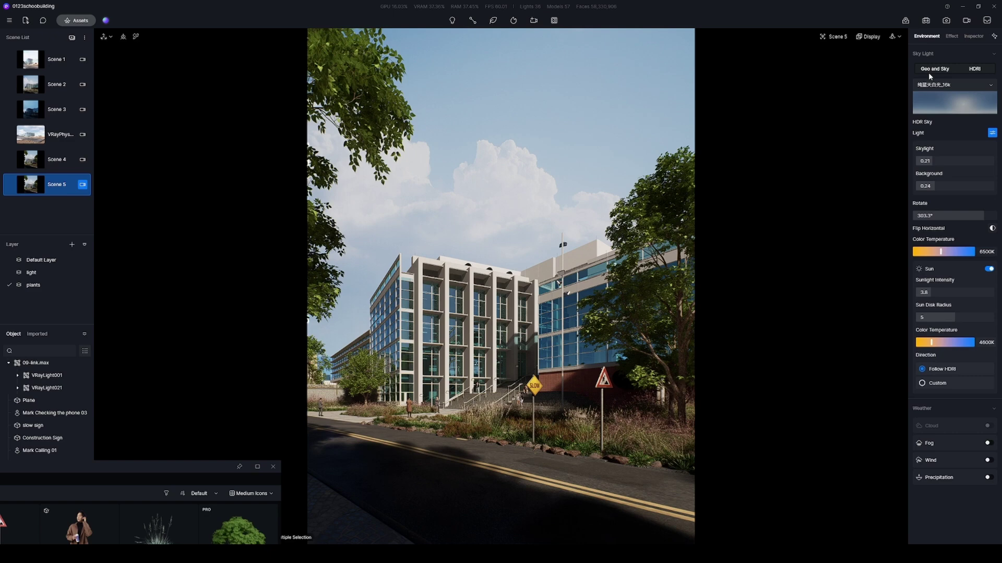
# Set the HDRI sky to Sunset 03 and rotate it to about 115° for shade.
pyautogui.click(955, 85)
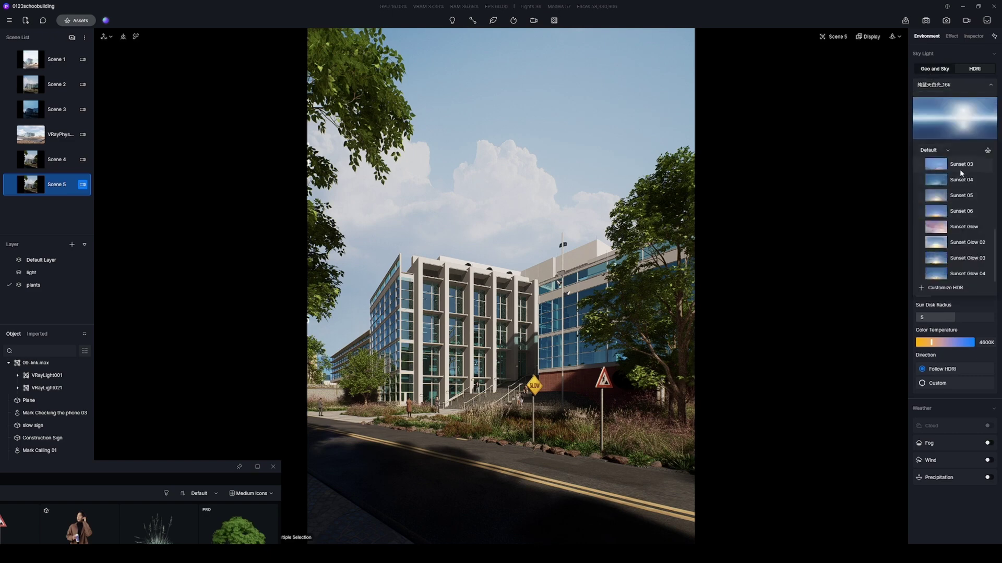
pyautogui.click(962, 167)
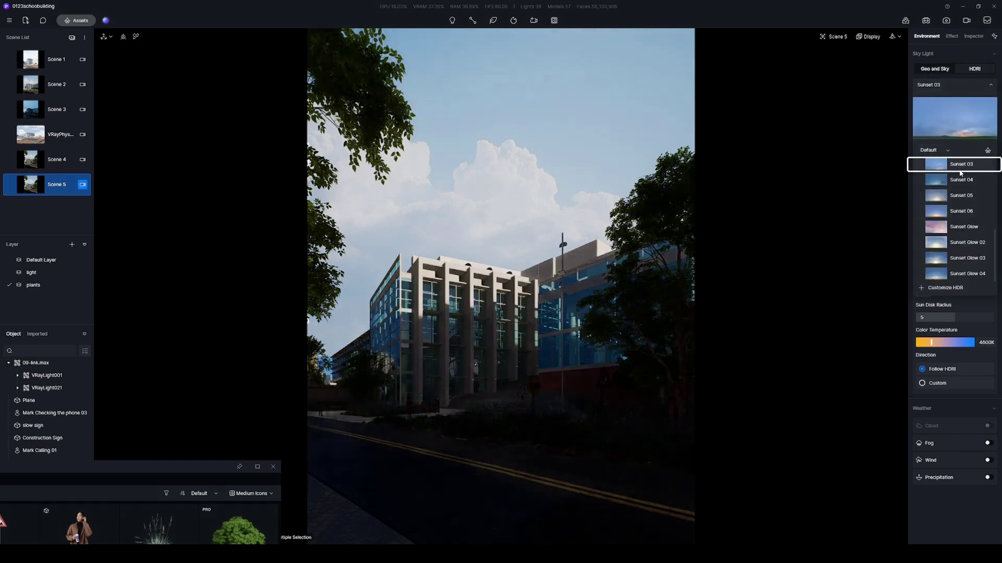
pyautogui.click(954, 110)
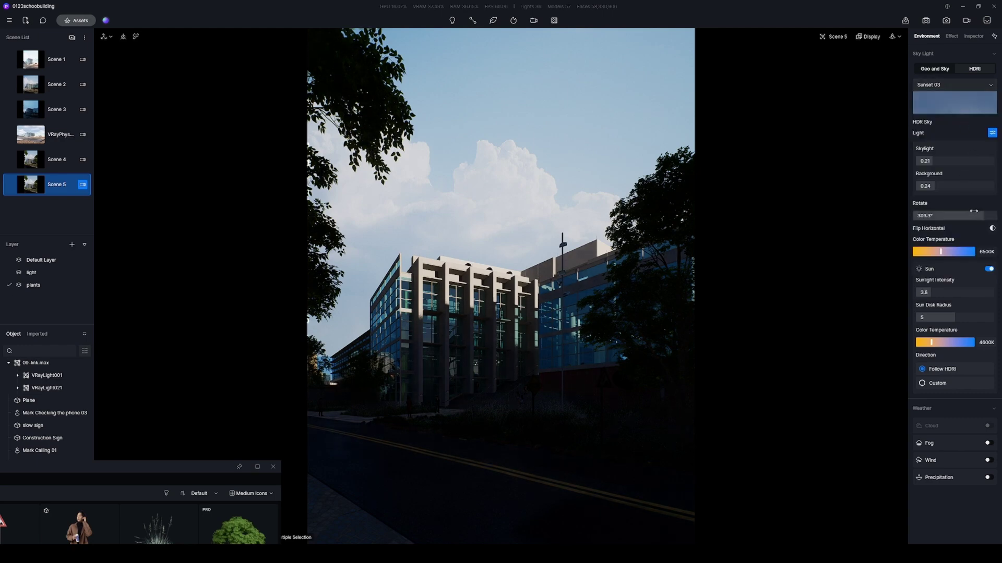
pyautogui.moveTo(976, 216); pyautogui.dragTo(949, 216)
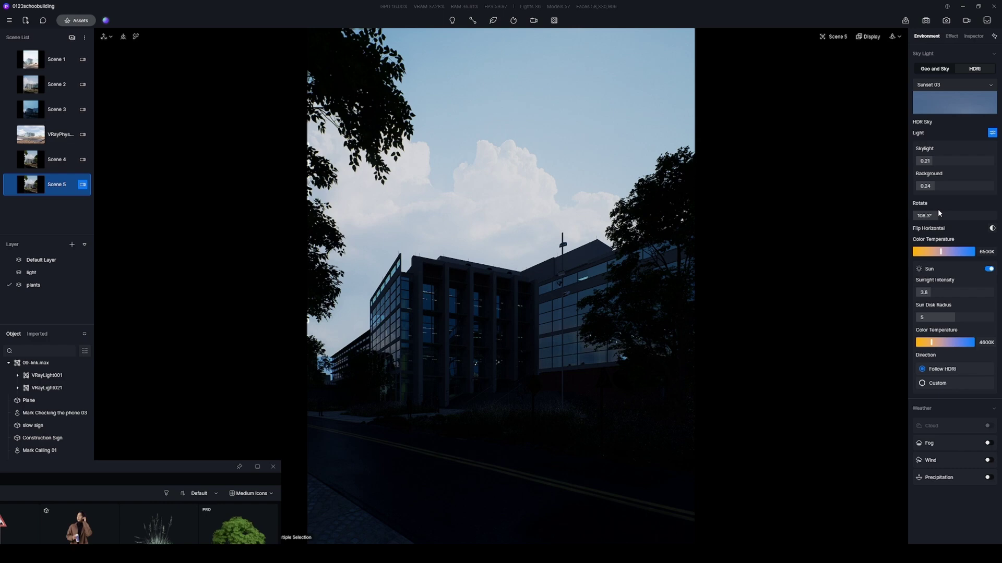
# Hide the cloud backdrop plane and raise the skylight strength.
pyautogui.click(501, 352)
pyautogui.click(19, 188)
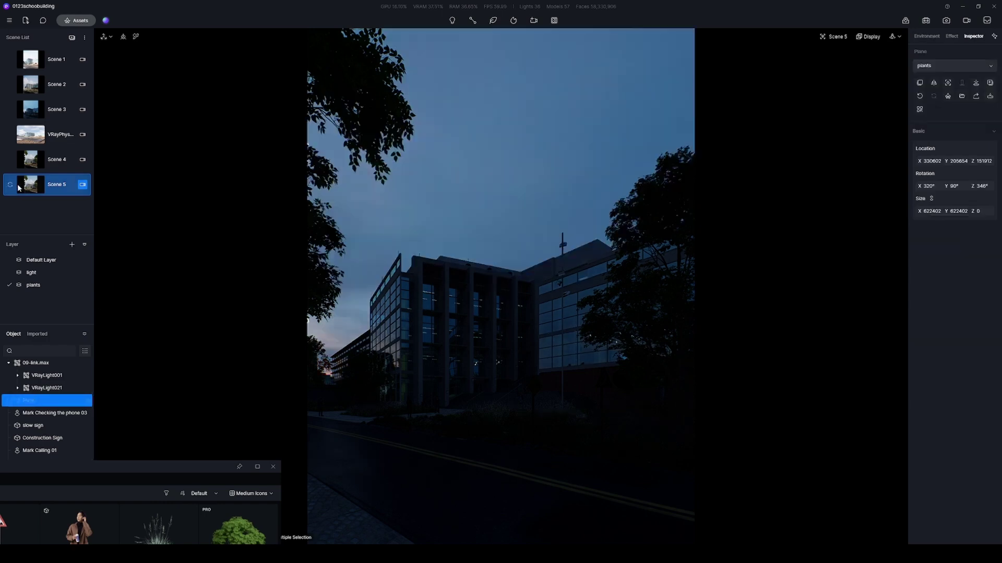
pyautogui.click(926, 36)
pyautogui.moveTo(951, 161)
pyautogui.mouseDown()
pyautogui.moveTo(969, 163)
pyautogui.moveTo(949, 186)
pyautogui.mouseUp()
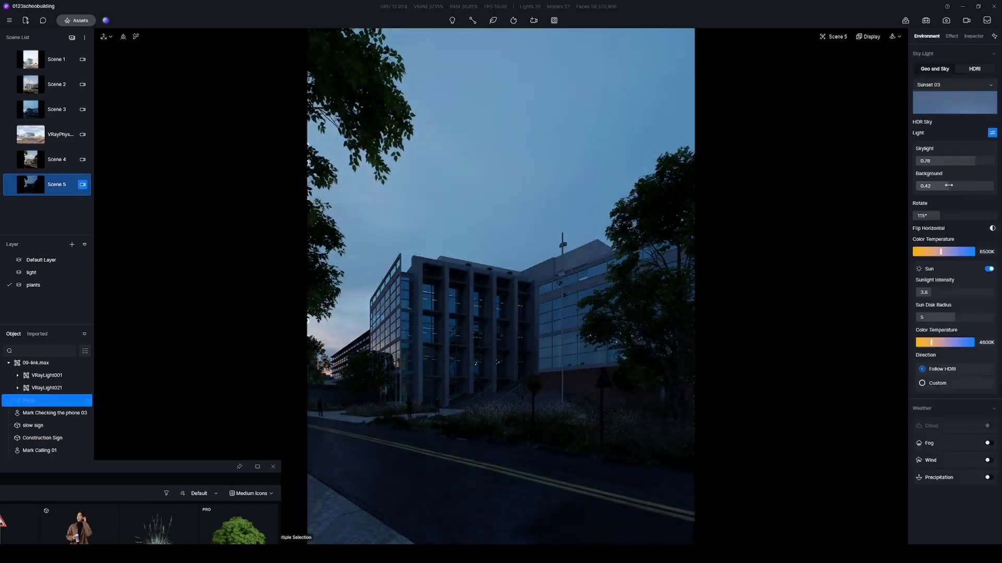
pyautogui.scroll(5, 55, 470)
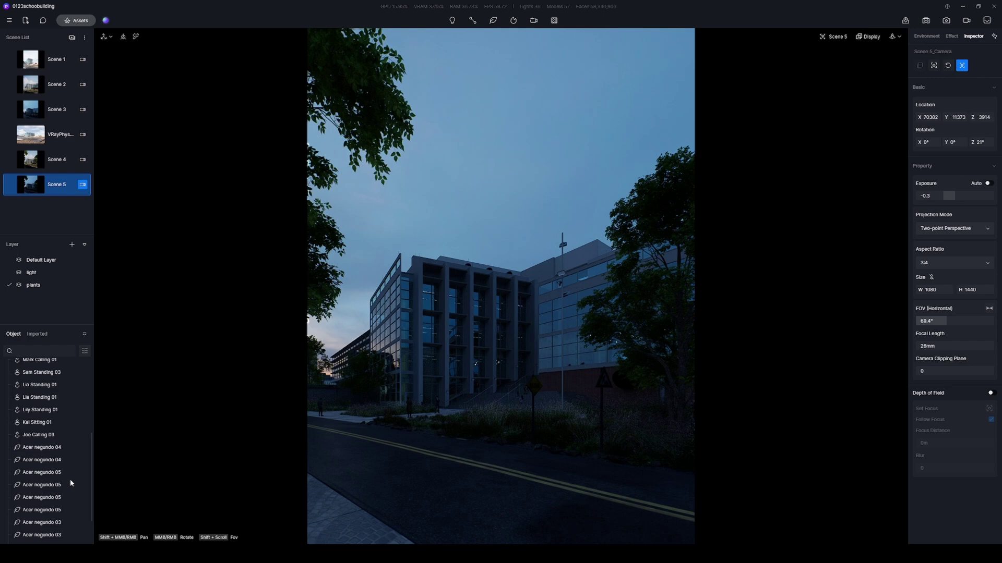
# Give VRayLight001 a 10000 attenuation radius and hide it in reflections, then check VRayLight021.
pyautogui.click(47, 425)
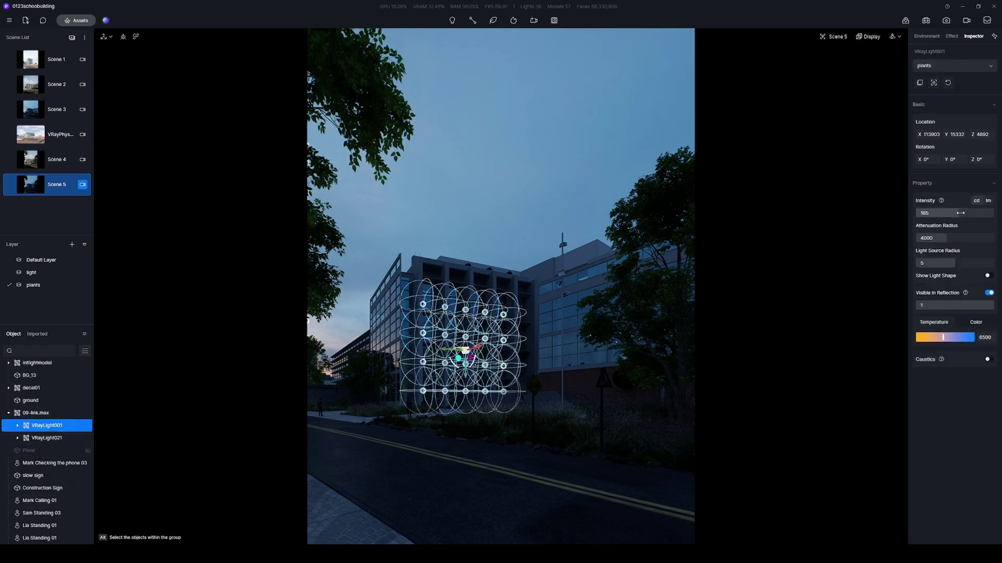
pyautogui.moveTo(946, 238); pyautogui.dragTo(992, 238)
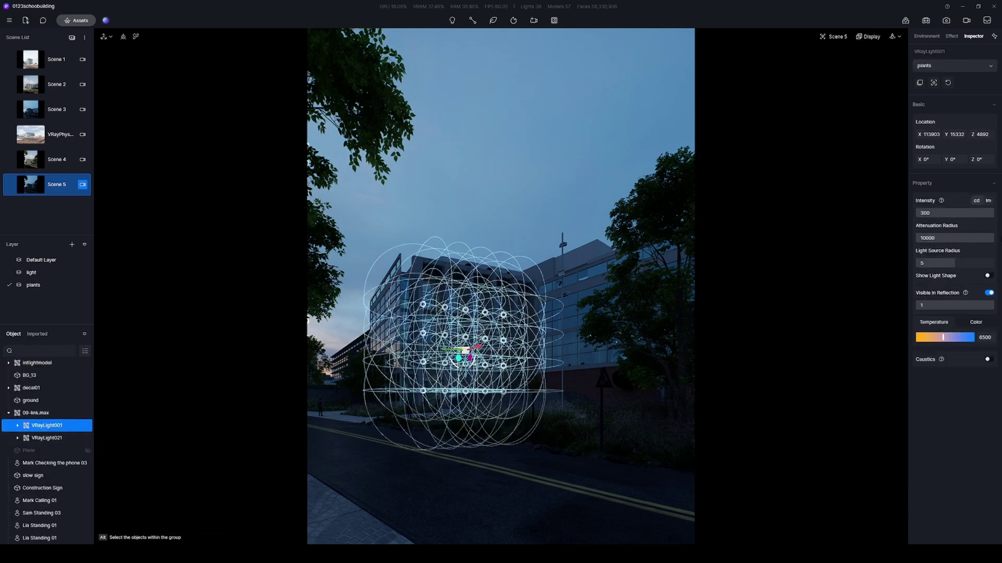
pyautogui.click(988, 293)
pyautogui.write('500')
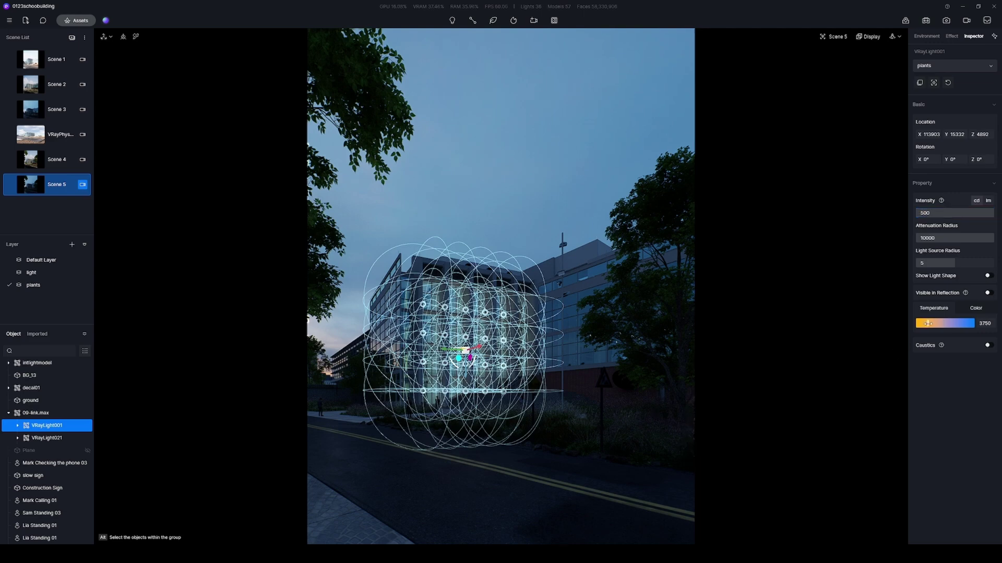
pyautogui.click(430, 318)
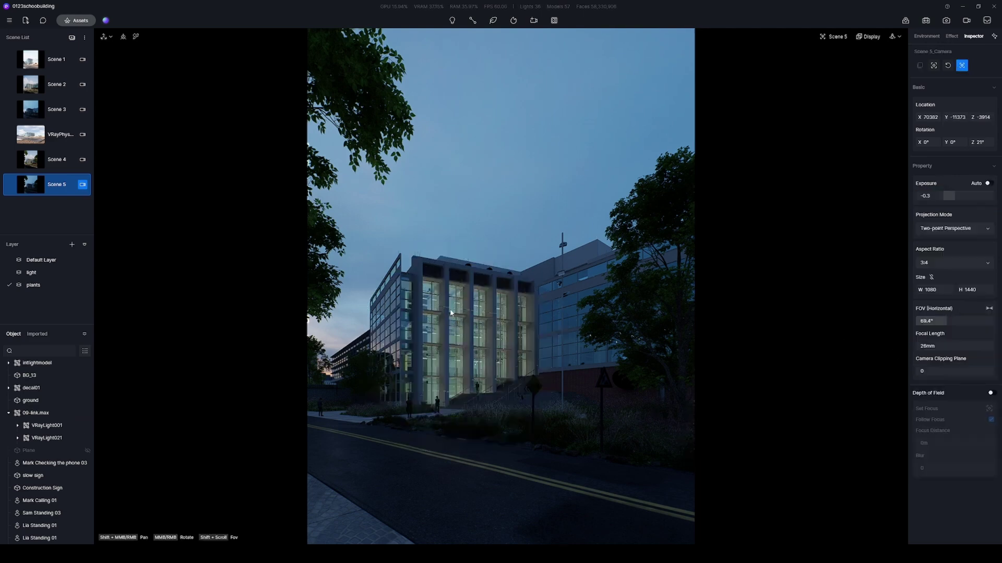
pyautogui.click(51, 438)
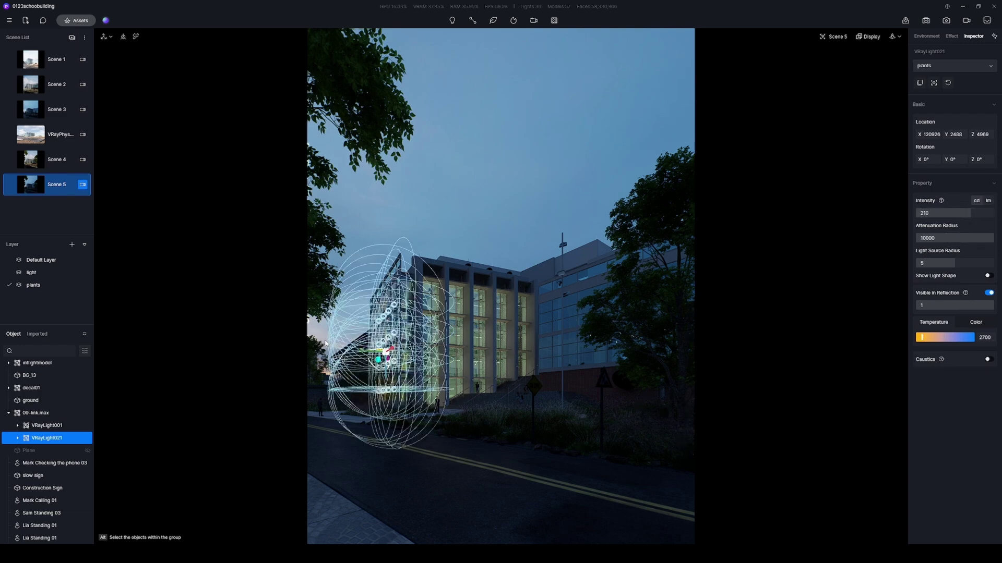
pyautogui.click(411, 252)
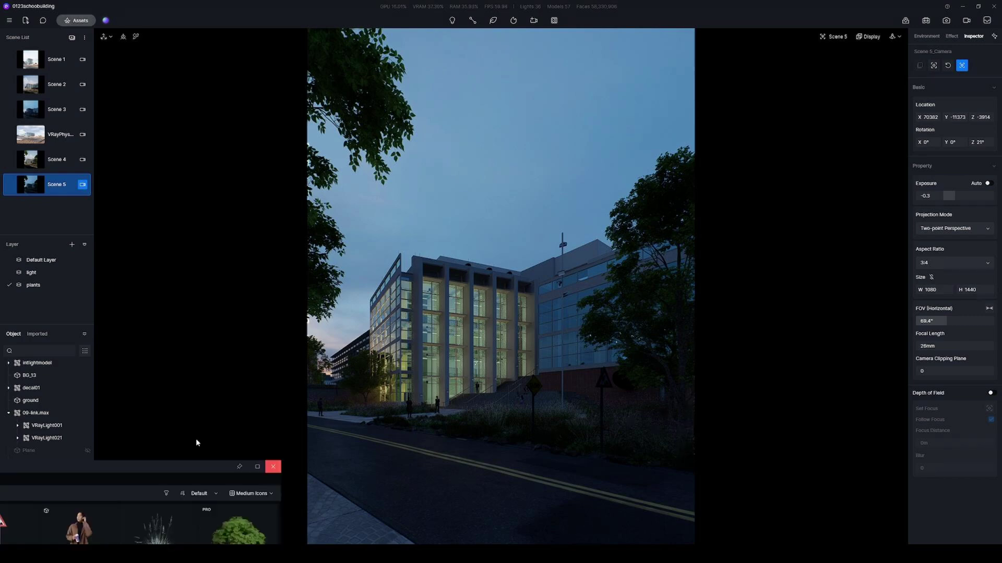
# Place a car on the road and a street lighting lantern in the garden bed.
pyautogui.click(196, 489)
pyautogui.moveTo(603, 224); pyautogui.dragTo(346, 443)
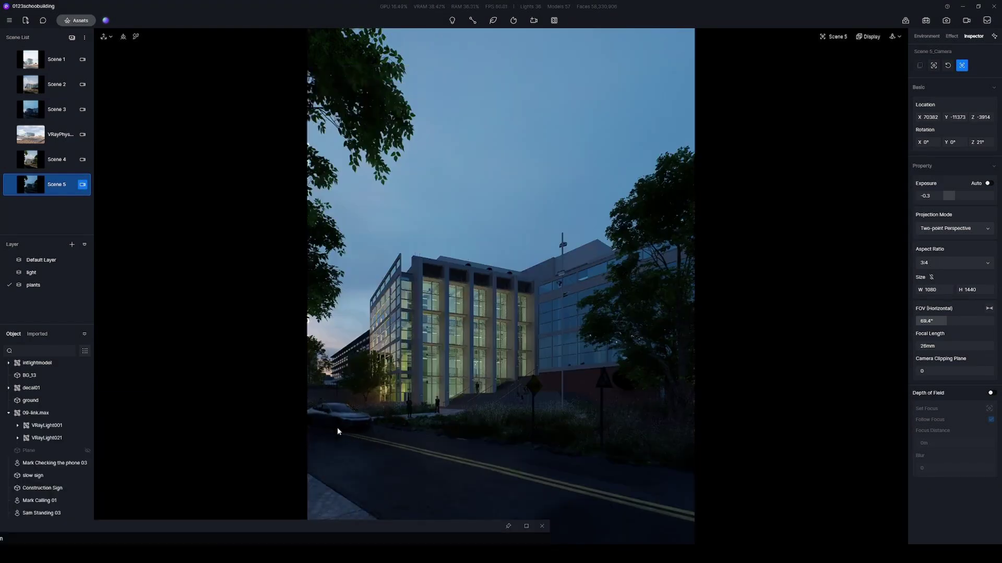
pyautogui.click(338, 427)
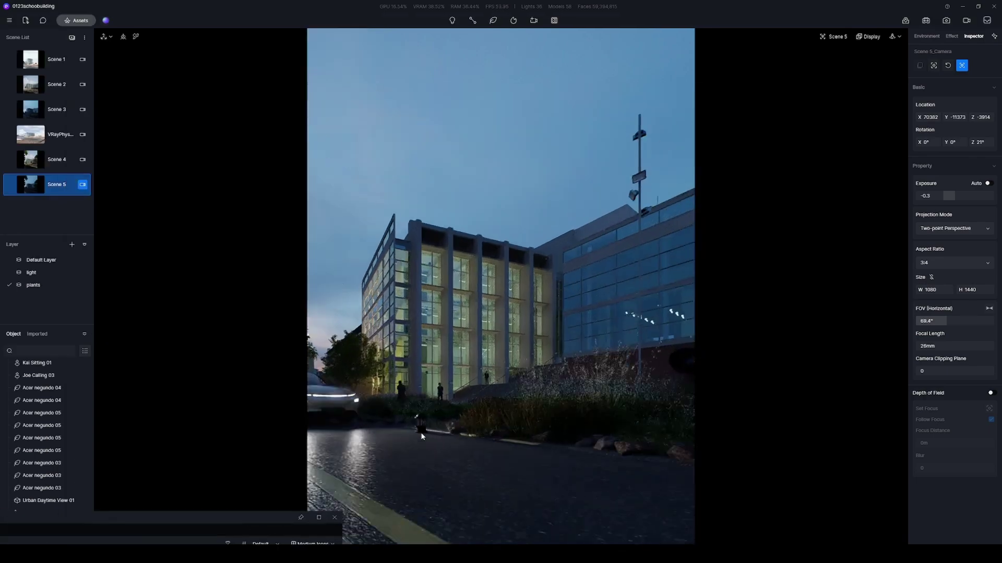
pyautogui.scroll(5, 488, 505)
pyautogui.scroll(5, 375, 331)
pyautogui.click(374, 321)
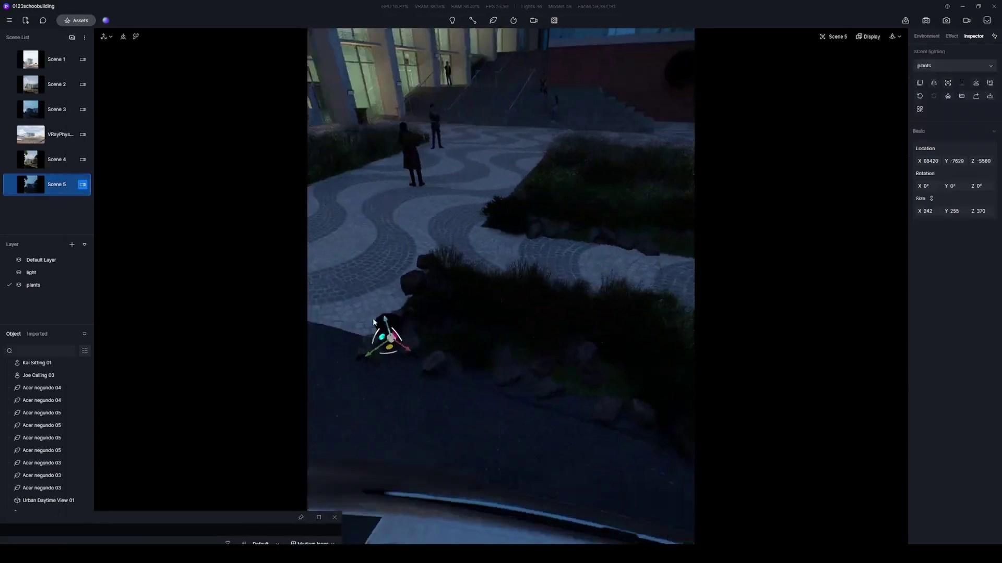
# Add a point light inside the lantern, select them together, and return to the Scene 5 camera.
pyautogui.click(451, 19)
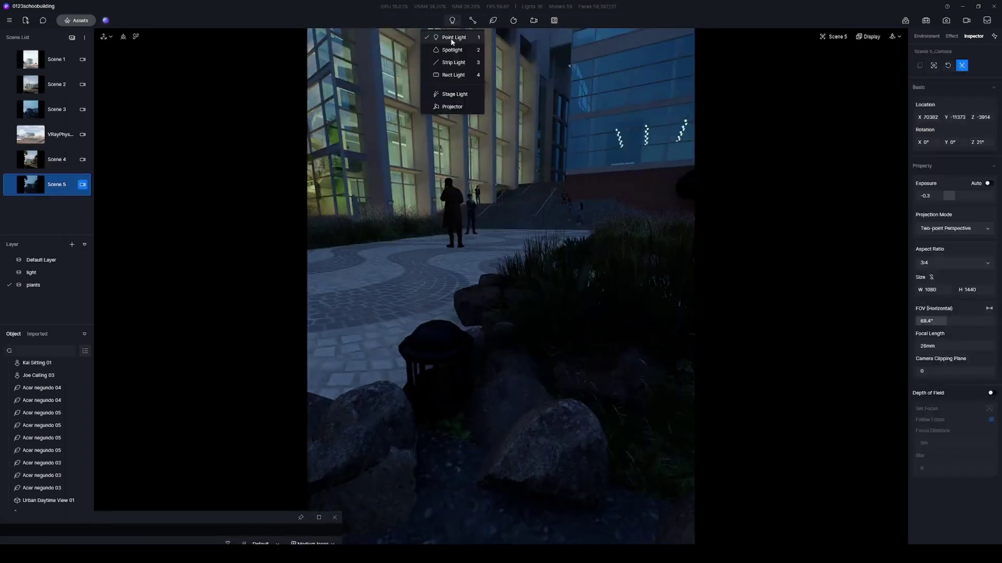
pyautogui.click(451, 37)
pyautogui.click(426, 333)
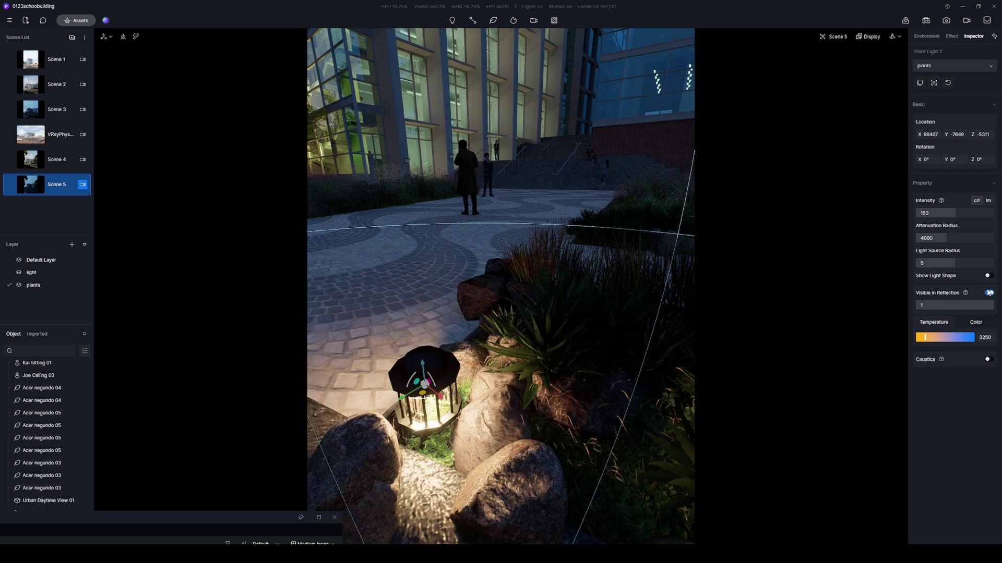
pyautogui.scroll(-3, 425, 375)
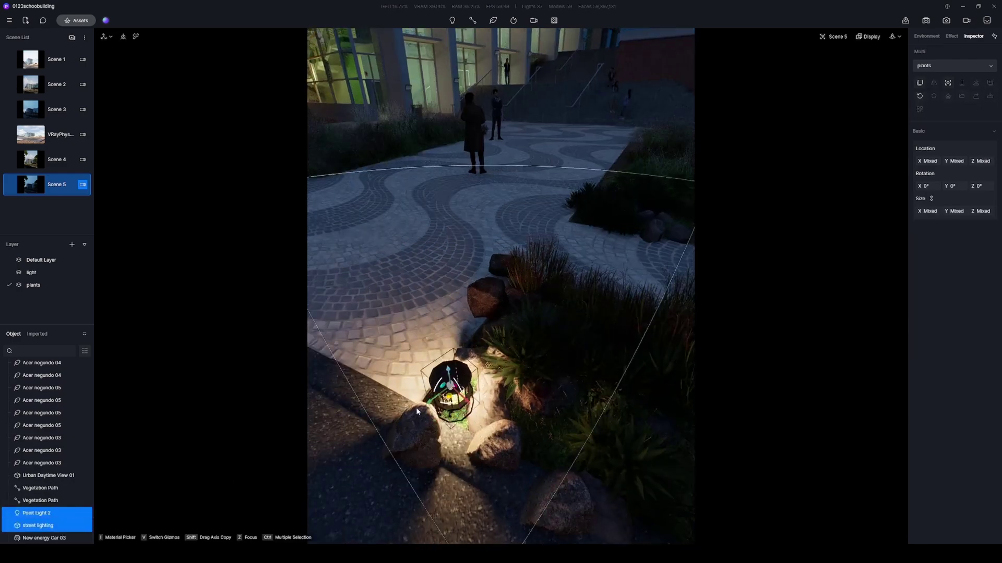
pyautogui.click(450, 387)
pyautogui.moveTo(451, 387)
pyautogui.mouseDown(button='right')
pyautogui.moveTo(727, 453)
pyautogui.moveTo(577, 399)
pyautogui.mouseUp(button='right')
pyautogui.click(36, 184)
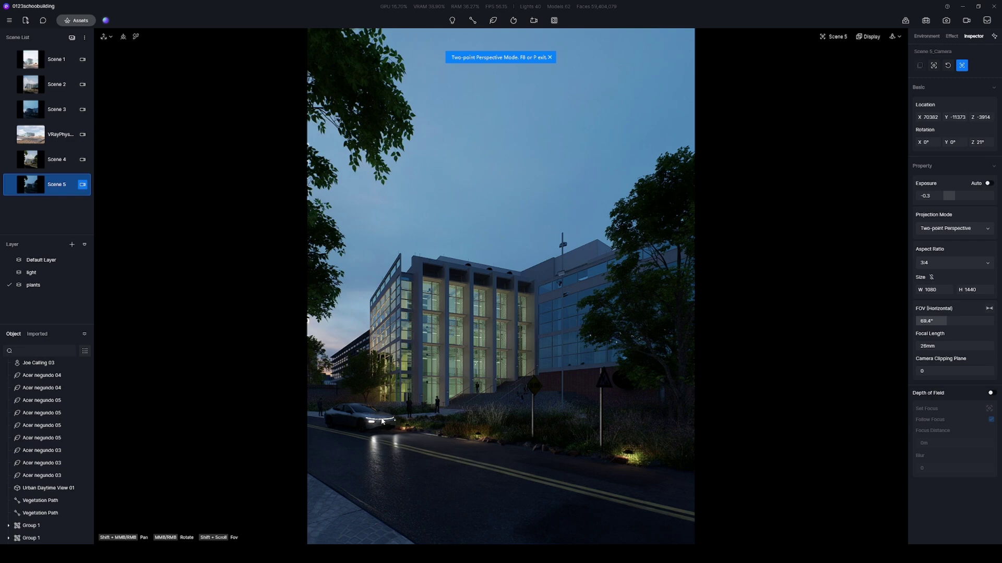
# Nudge the car slightly left on the road.
pyautogui.moveTo(359, 419); pyautogui.dragTo(335, 433)
pyautogui.press('Escape')
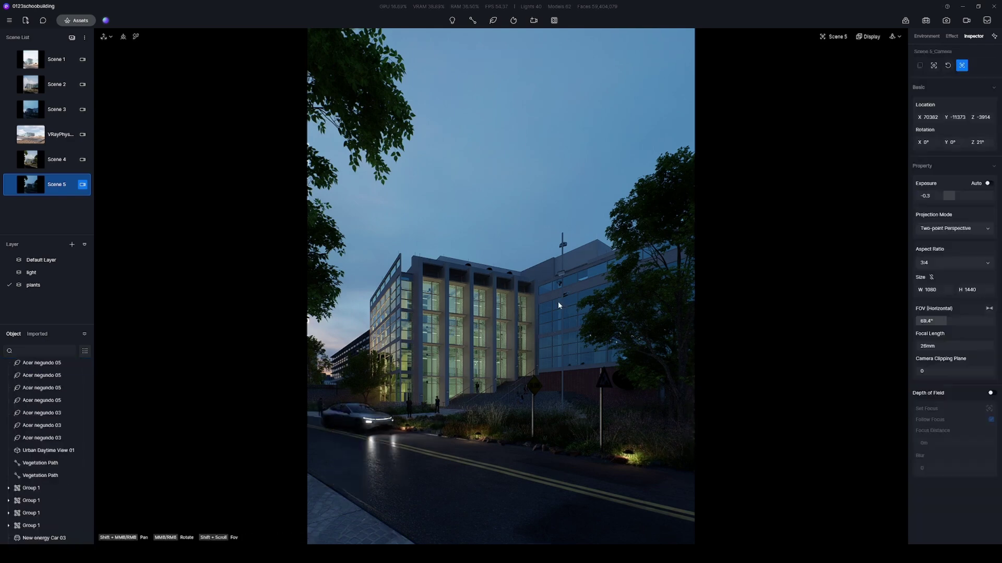
pyautogui.moveTo(483, 353); pyautogui.dragTo(430, 339, button='right')
# Select the three courtyard rectangle lights and raise them high on the Z axis.
pyautogui.click(441, 235)
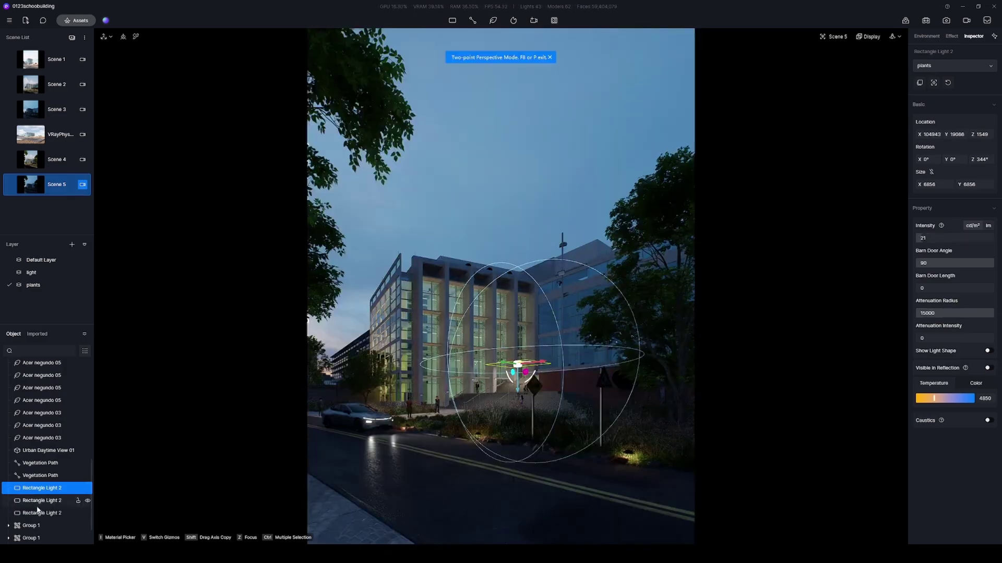
pyautogui.keyDown('shift'); pyautogui.click(39, 512); pyautogui.keyUp('shift')
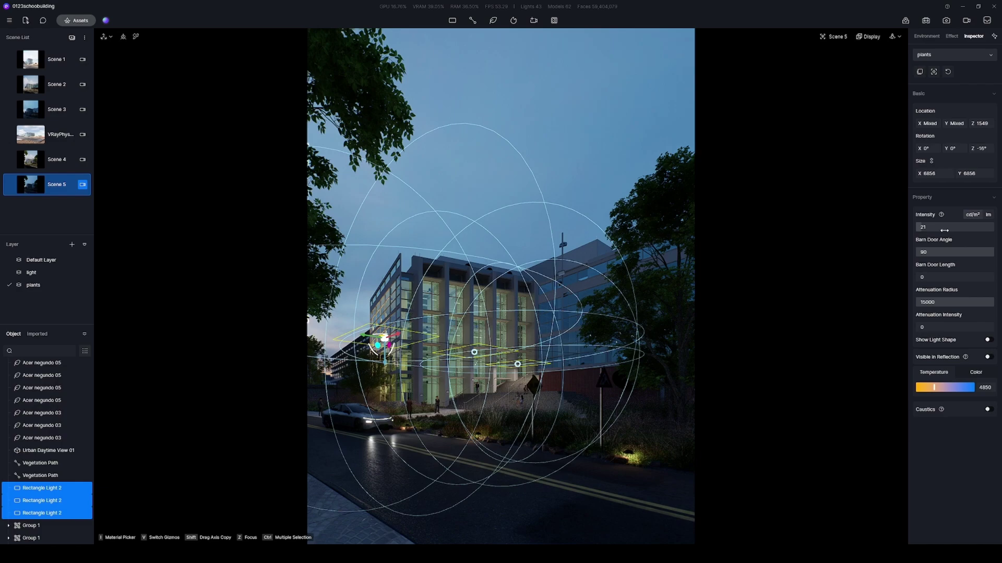
pyautogui.moveTo(413, 414); pyautogui.dragTo(396, 312)
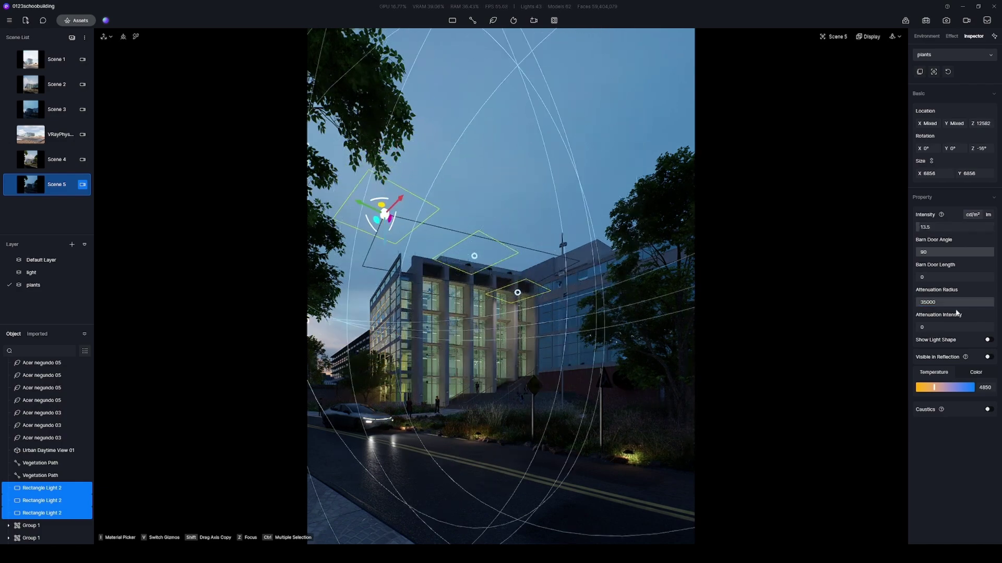
pyautogui.press('Escape')
pyautogui.moveTo(545, 270); pyautogui.dragTo(523, 361, button='right')
pyautogui.click(42, 488)
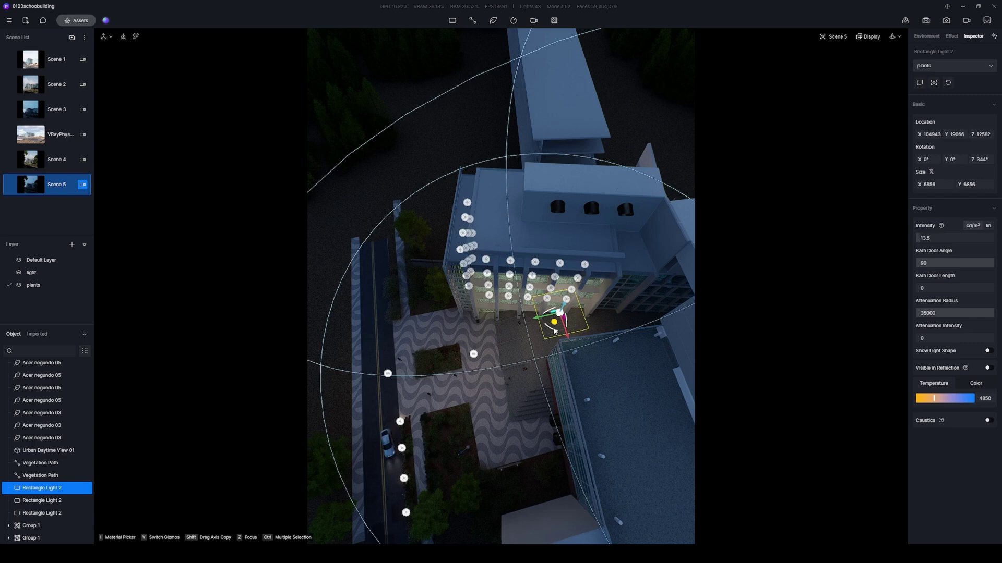
pyautogui.press('Escape')
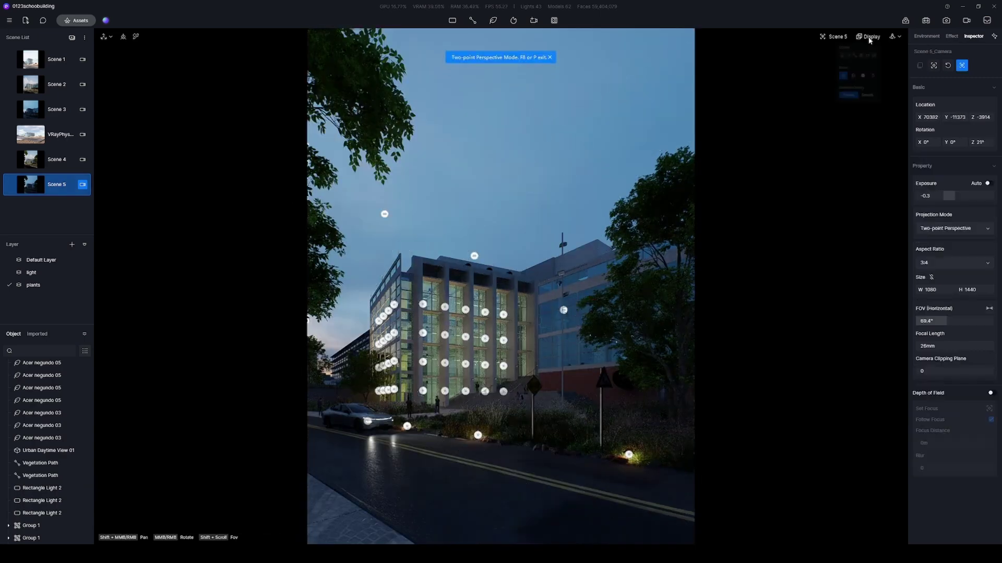
pyautogui.click(869, 36)
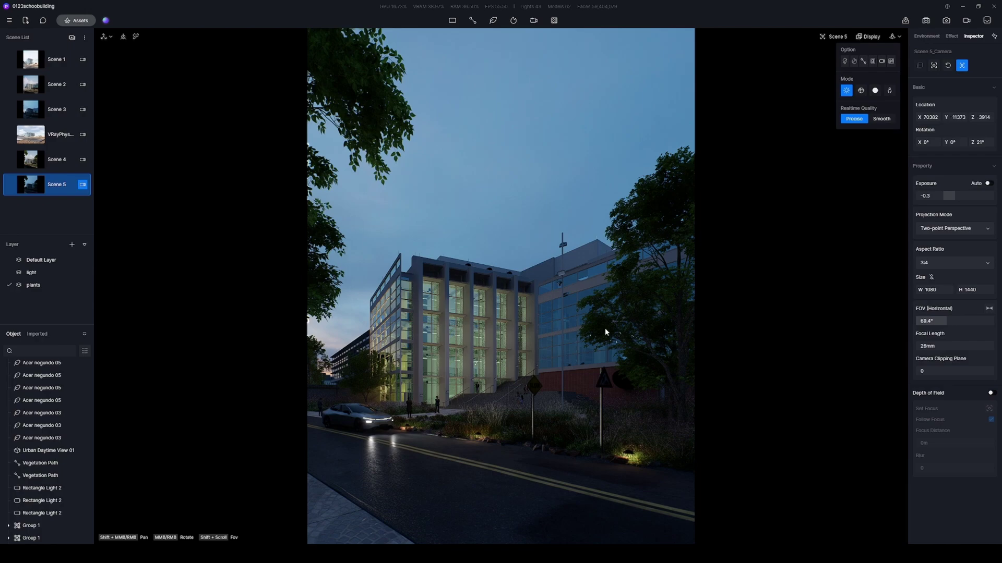
# Place an Interior Parallax office model into a window of the glass facade.
pyautogui.click(76, 20)
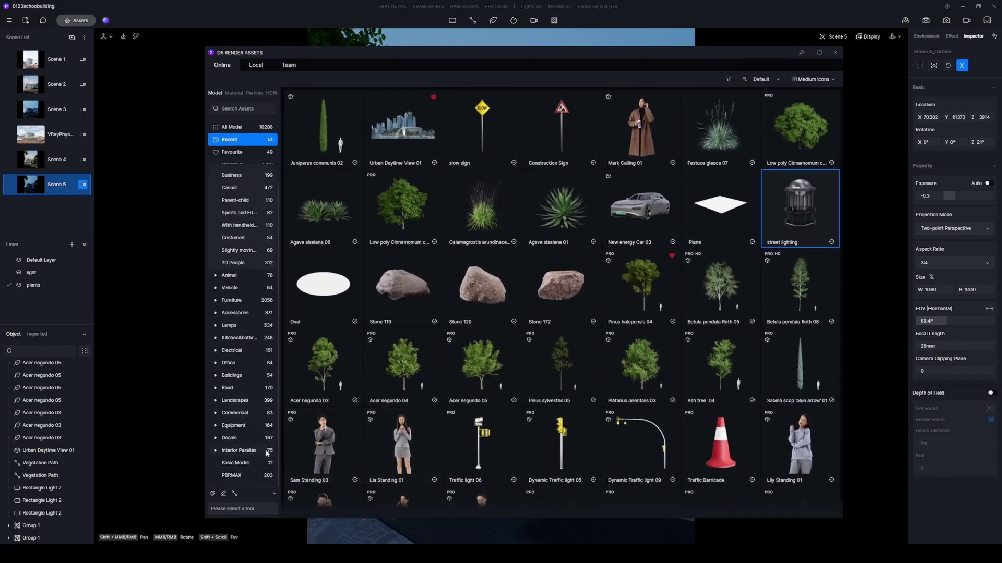
pyautogui.click(266, 452)
pyautogui.scroll(-1, 549, 305)
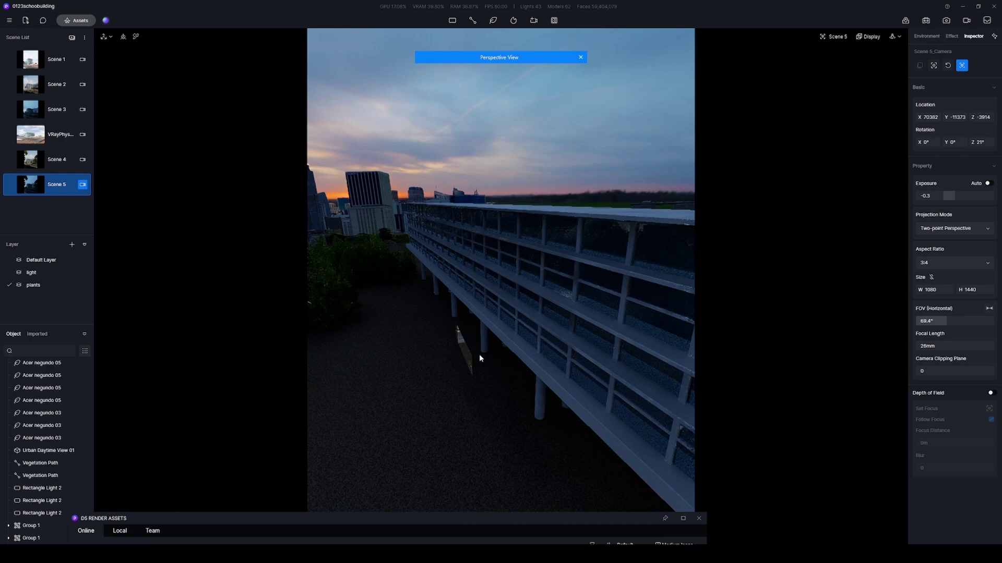
pyautogui.moveTo(479, 357); pyautogui.dragTo(579, 296)
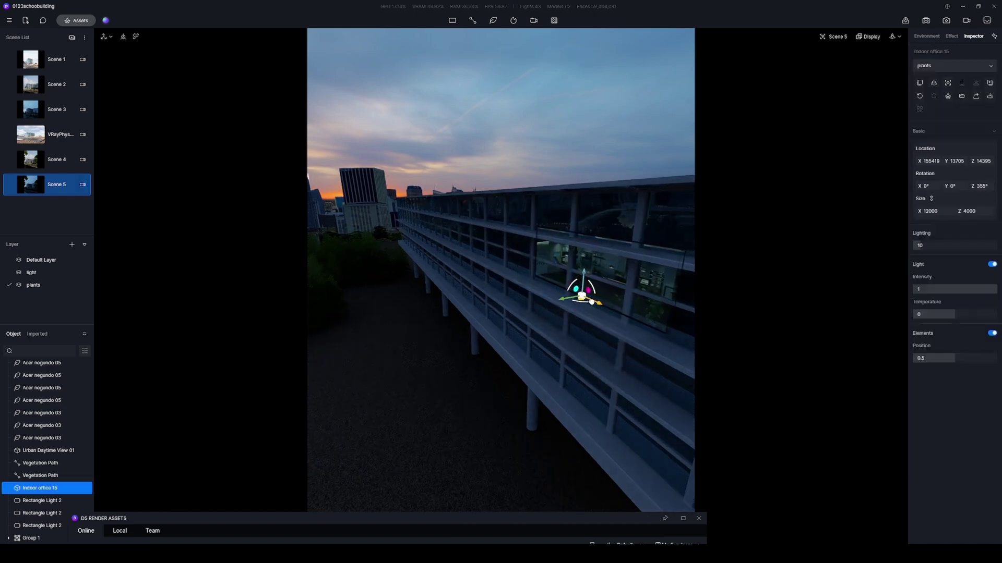